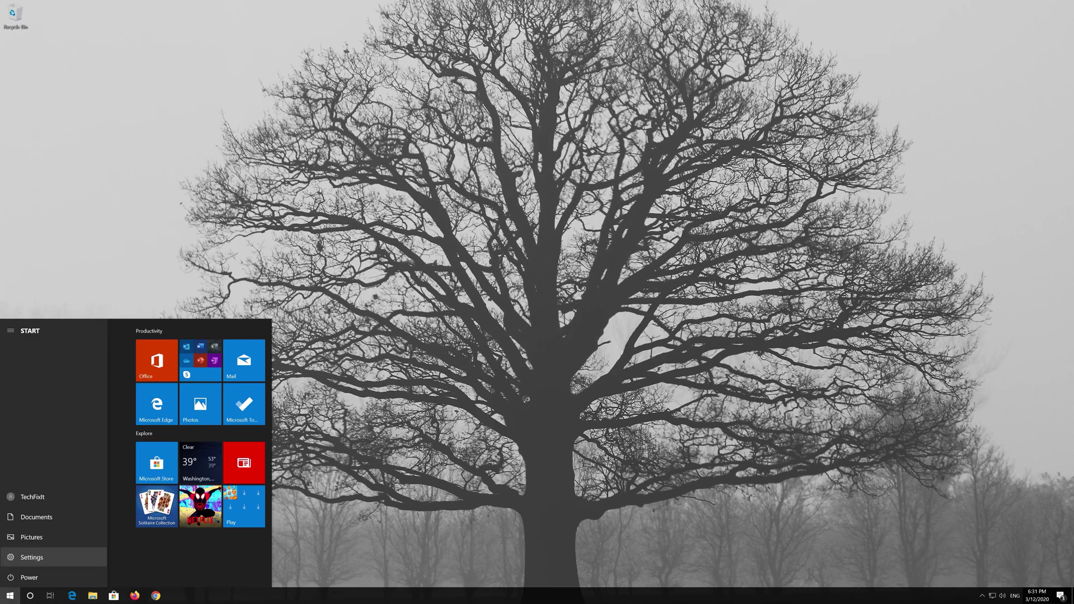
# - Go from Start to Settings > Apps and stay on the Apps & features list
pyautogui.click(33, 557)
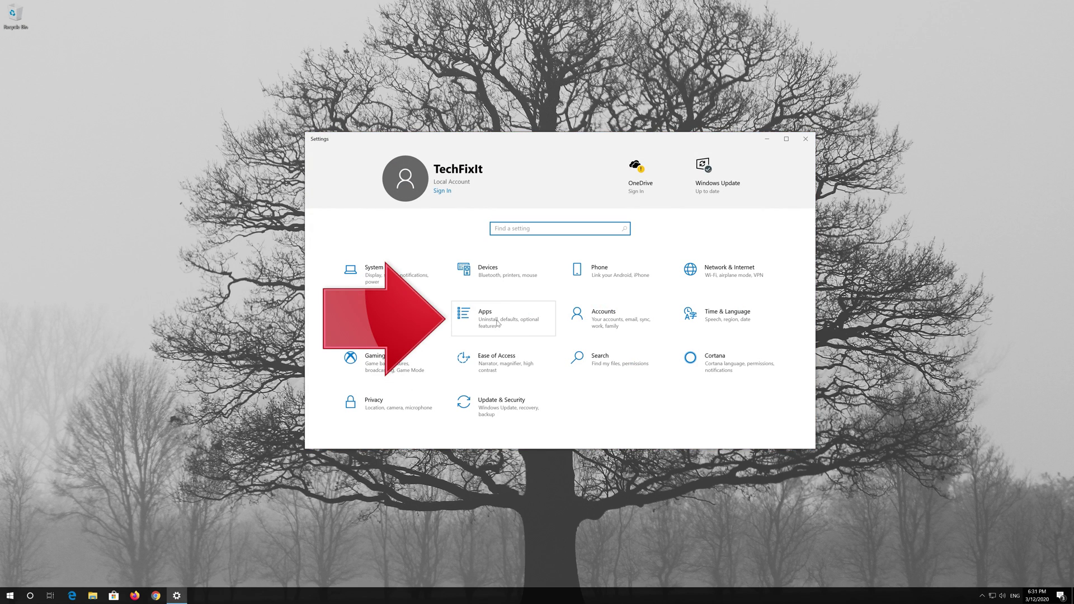
pyautogui.click(522, 318)
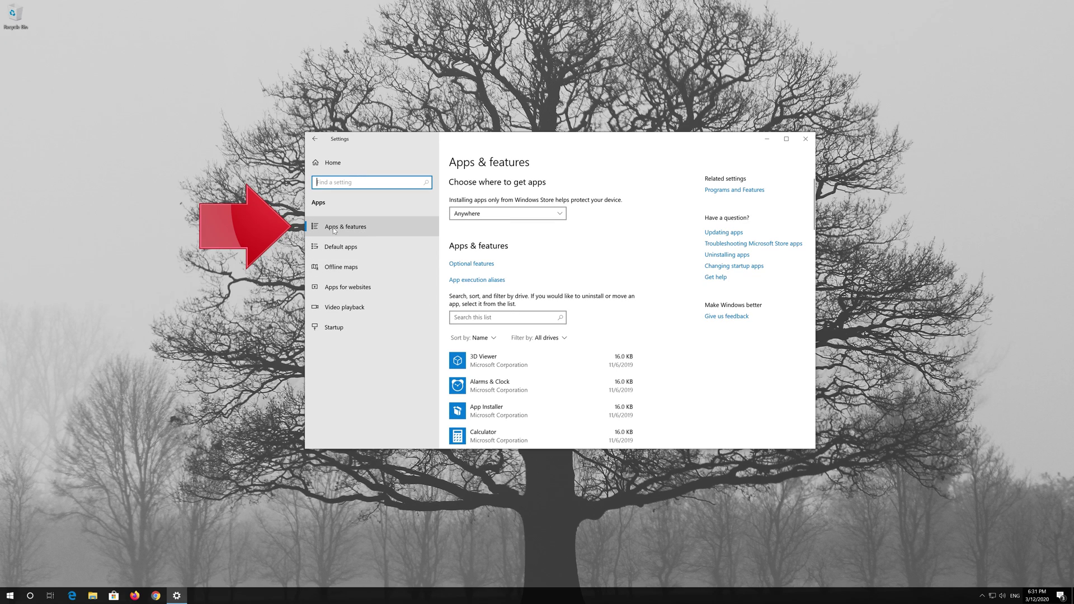
pyautogui.click(365, 226)
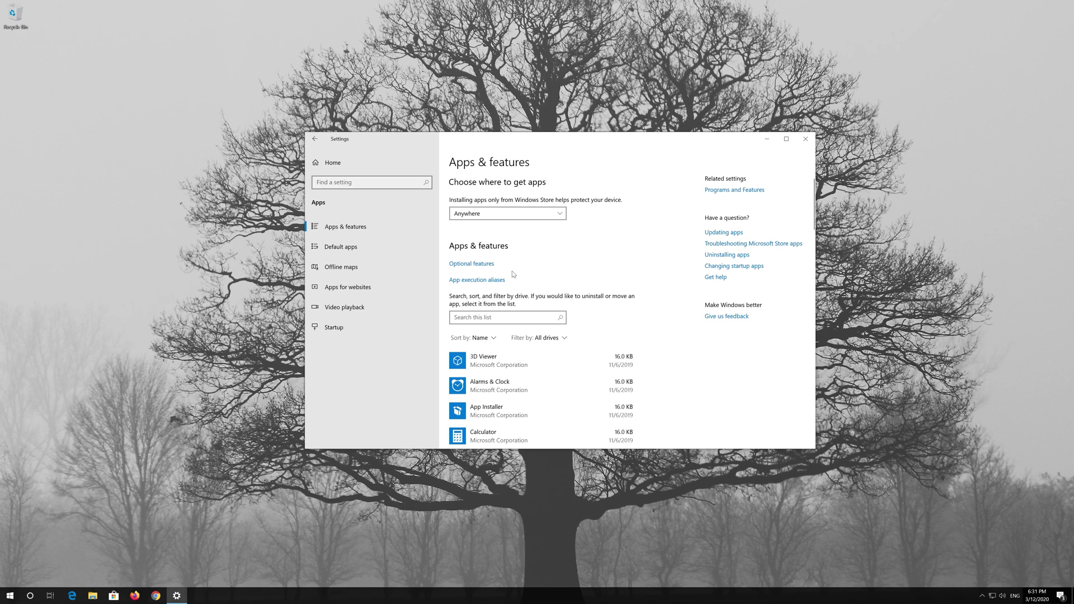
pyautogui.scroll(-2, 516, 277)
pyautogui.scroll(-2, 519, 278)
pyautogui.scroll(-2, 519, 278)
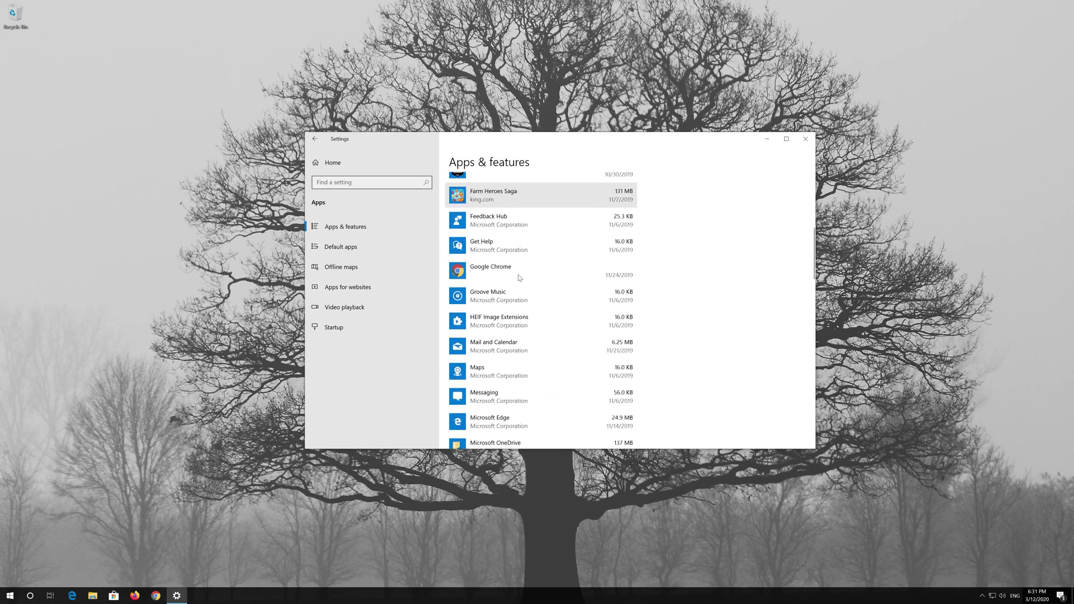
pyautogui.scroll(-2, 519, 278)
pyautogui.scroll(-2, 519, 277)
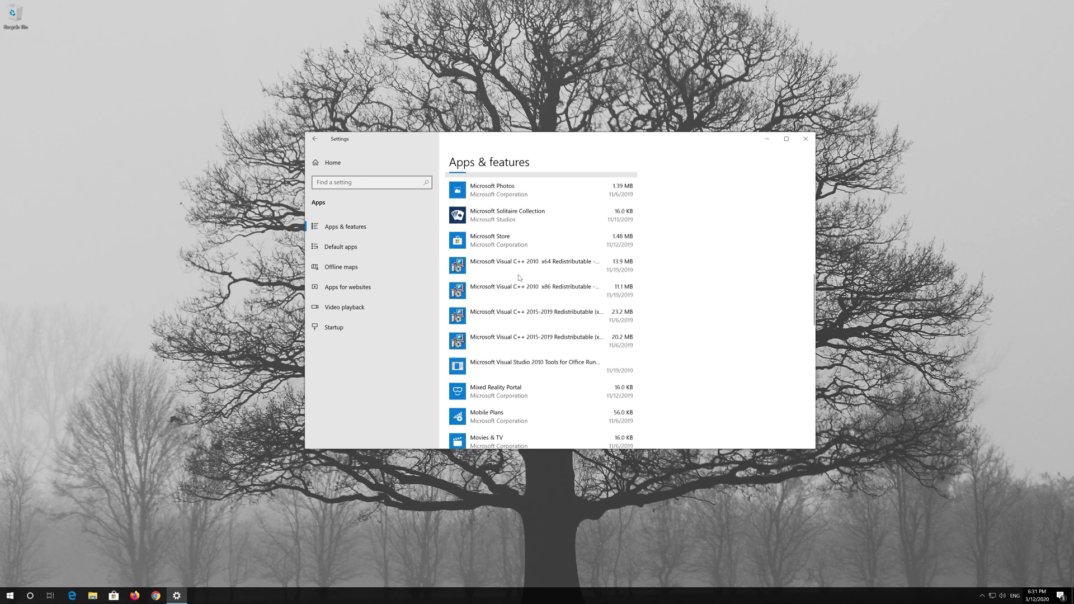
pyautogui.scroll(1, 518, 278)
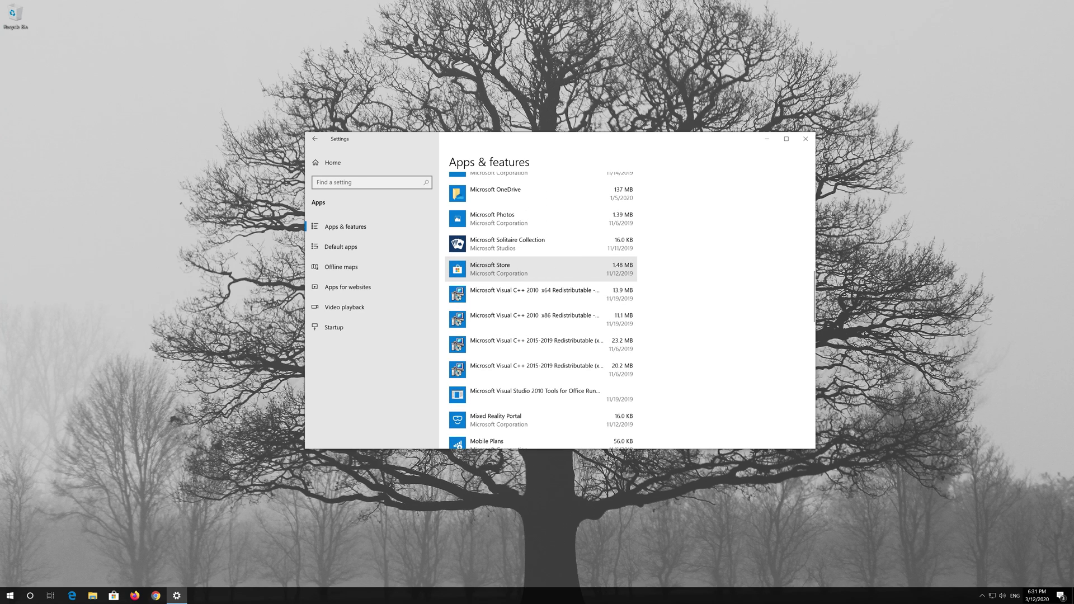
# - Reset the Microsoft Store app's data from its Advanced options, confirming the reset
pyautogui.click(519, 277)
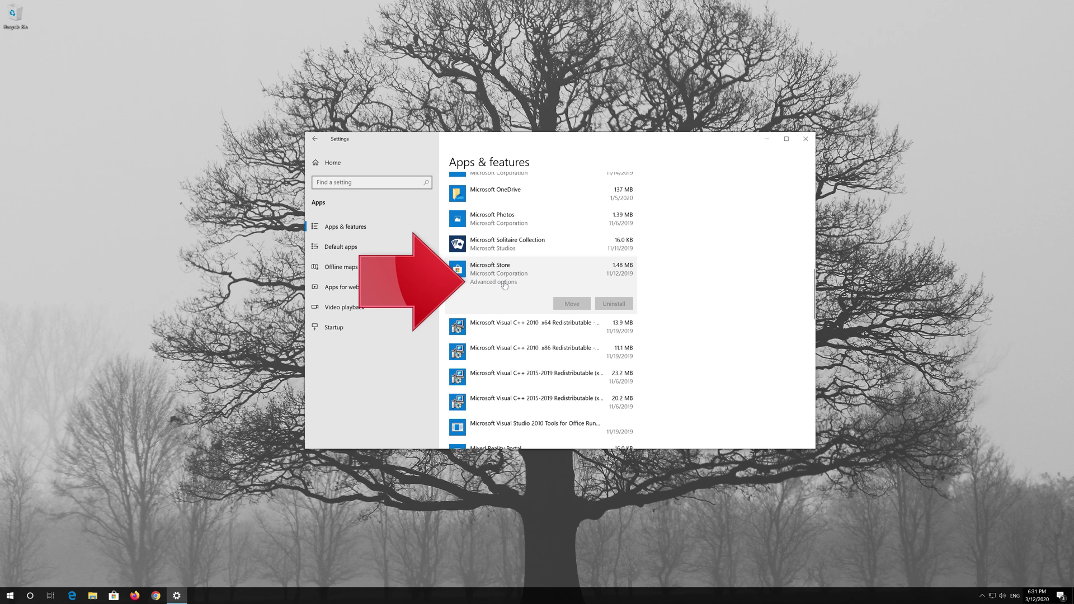
pyautogui.click(505, 284)
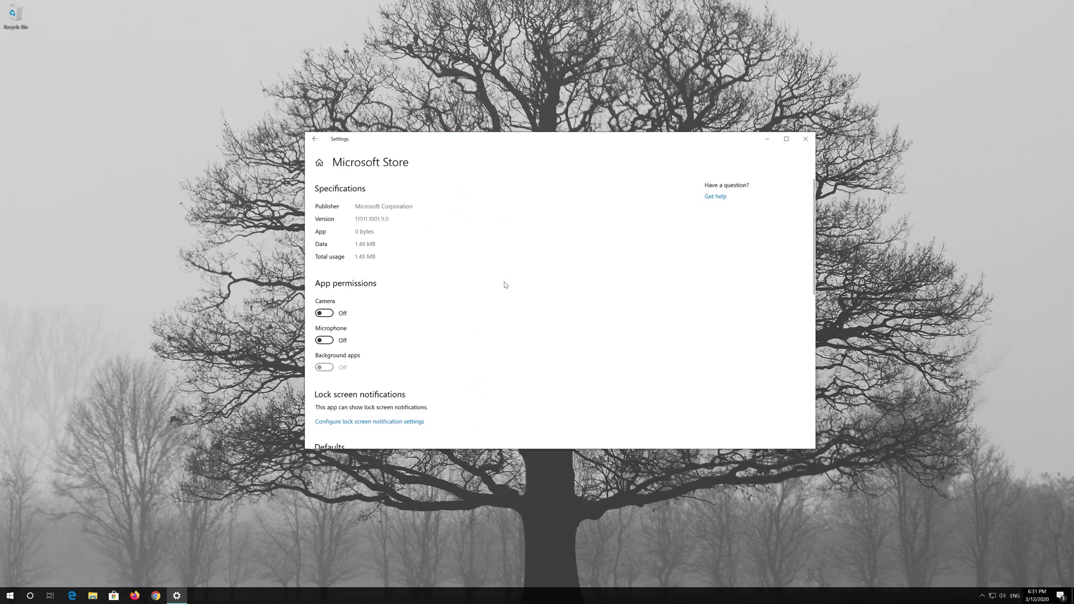
pyautogui.scroll(-2, 423, 304)
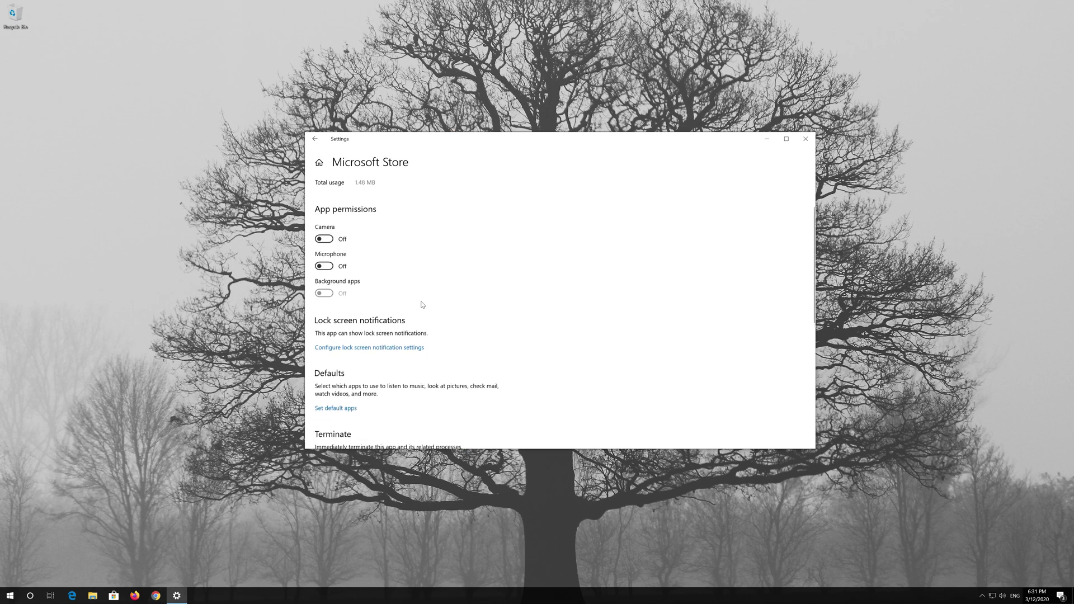
pyautogui.scroll(-2, 422, 304)
pyautogui.scroll(-2, 422, 305)
pyautogui.scroll(-2, 422, 305)
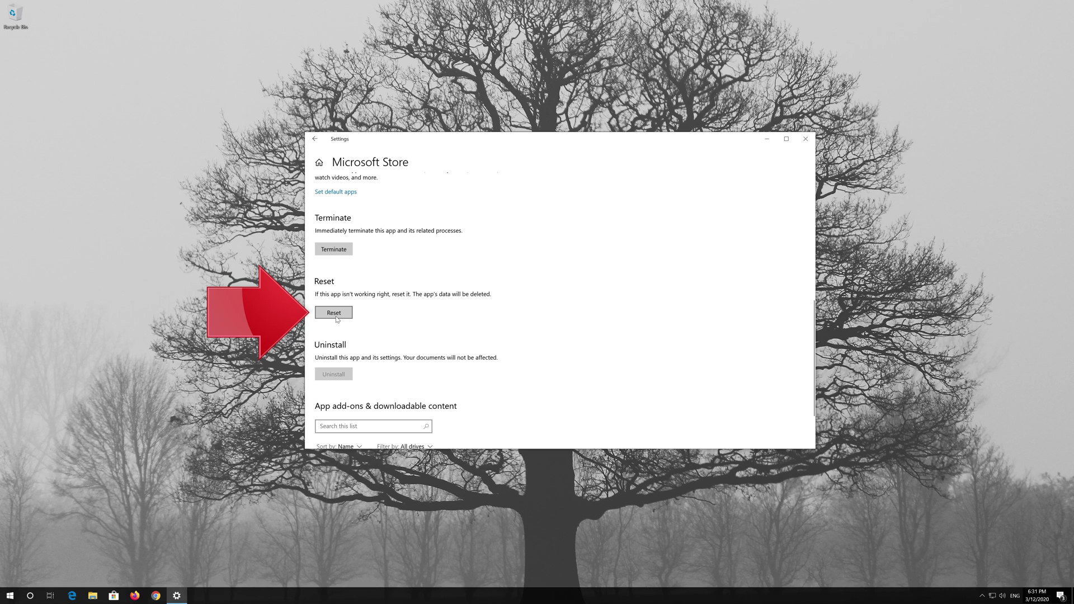
pyautogui.click(336, 313)
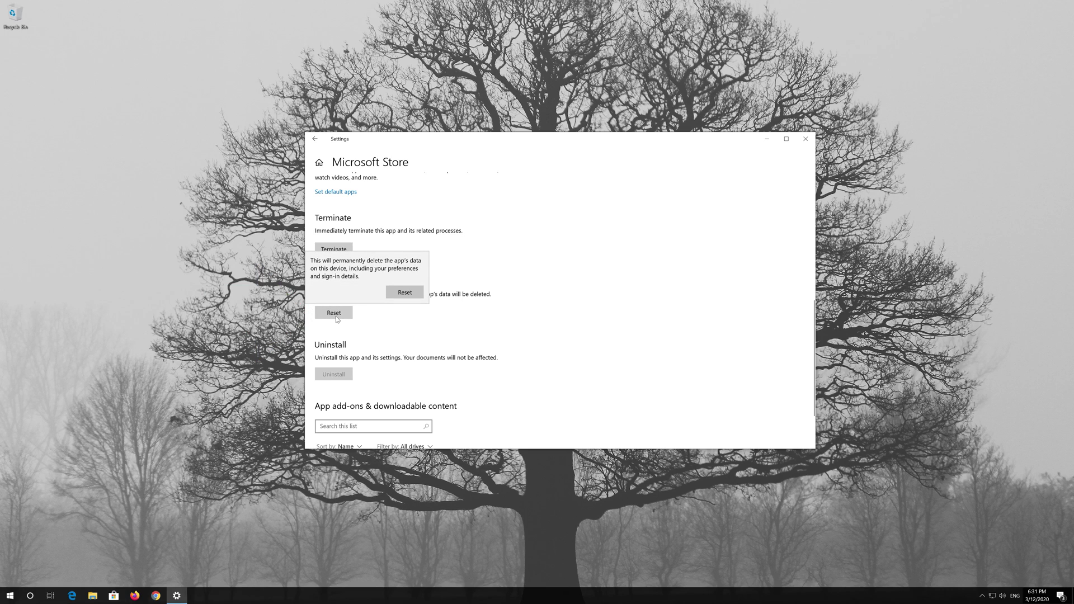
pyautogui.click(404, 292)
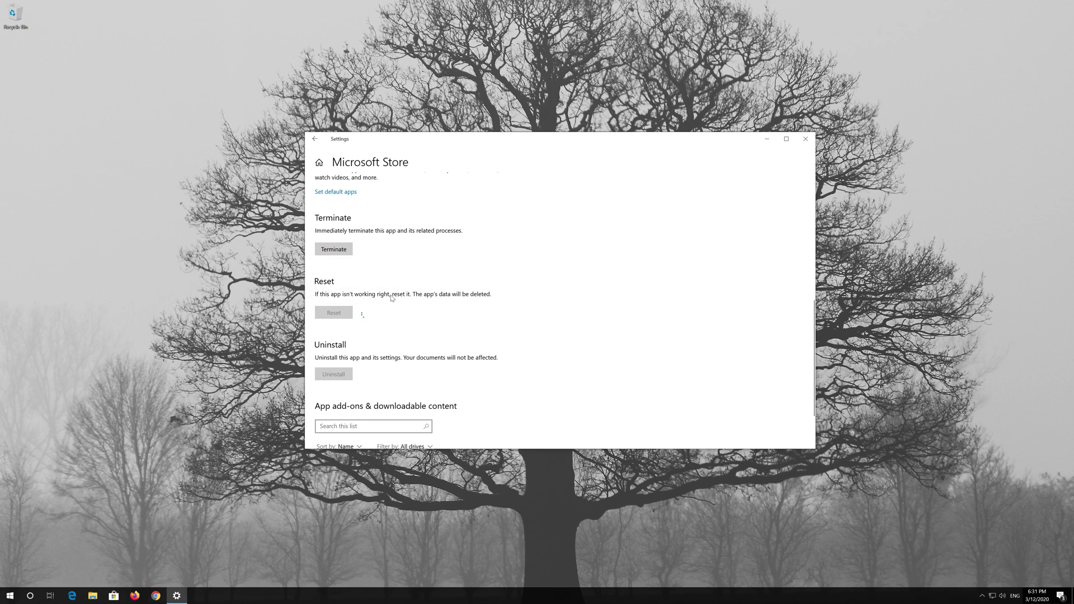
# - Close Settings and bring up the Start menu
pyautogui.click(805, 140)
pyautogui.click(11, 596)
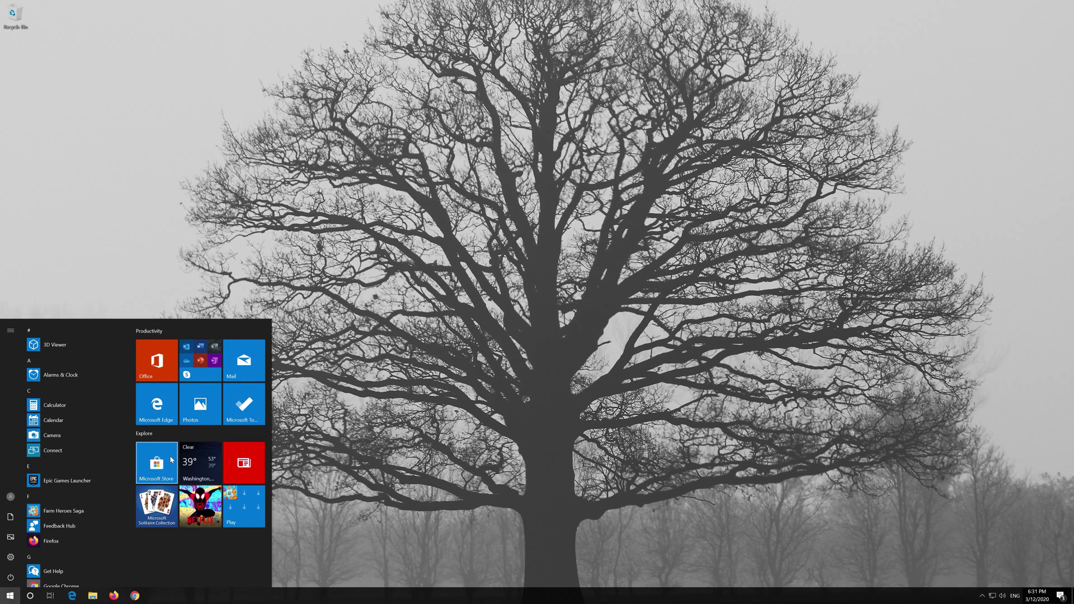
# - Launch Microsoft Store from Start, centre its window on screen, and reopen Start
pyautogui.click(156, 462)
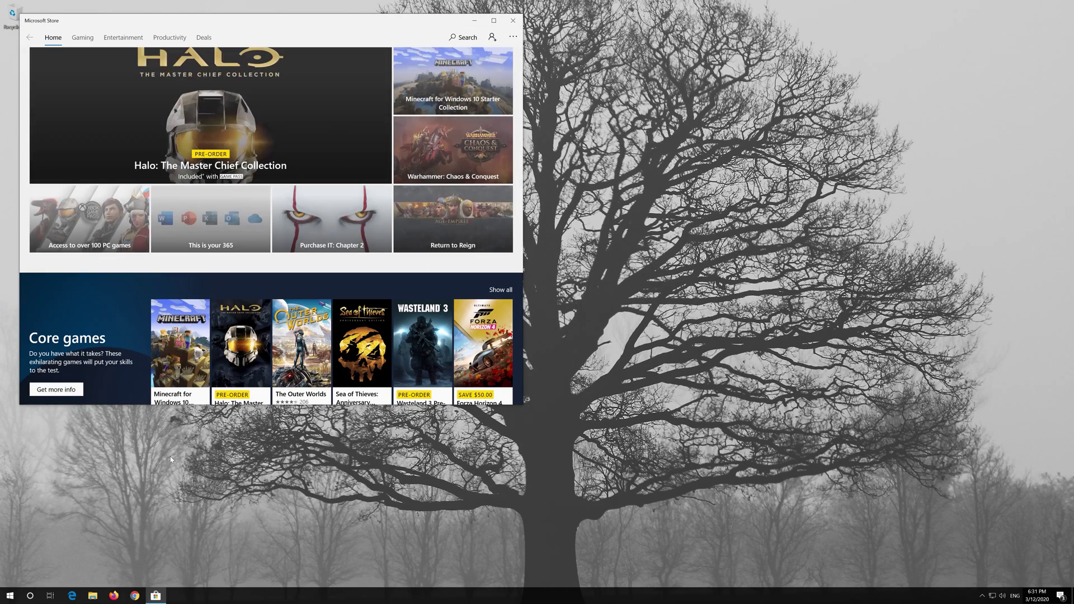
pyautogui.moveTo(346, 19); pyautogui.dragTo(637, 55)
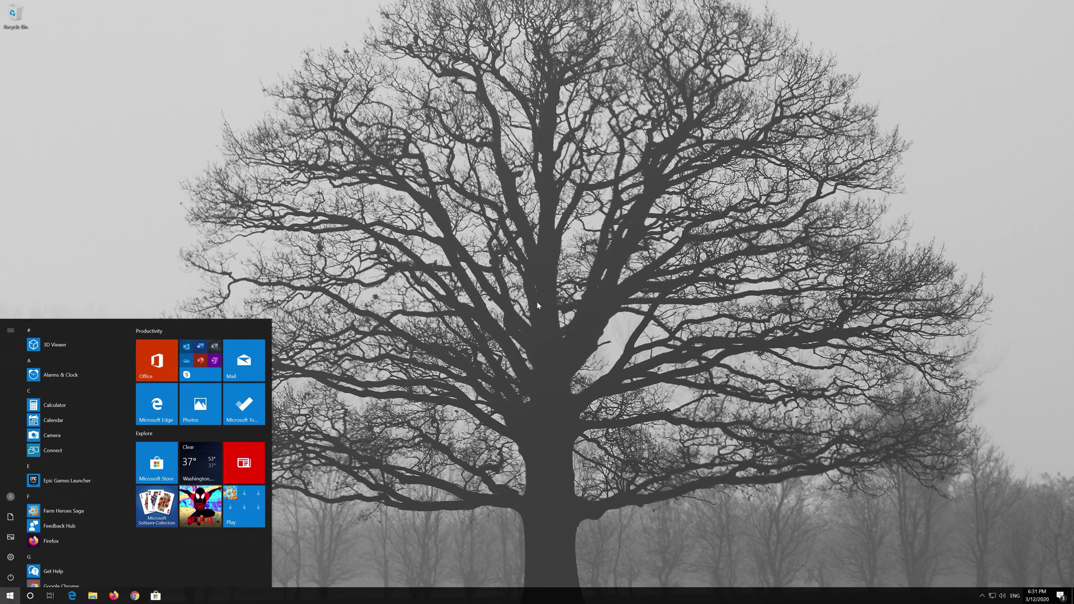
pyautogui.press('super')
pyautogui.press('super')
pyautogui.write('wsrese')
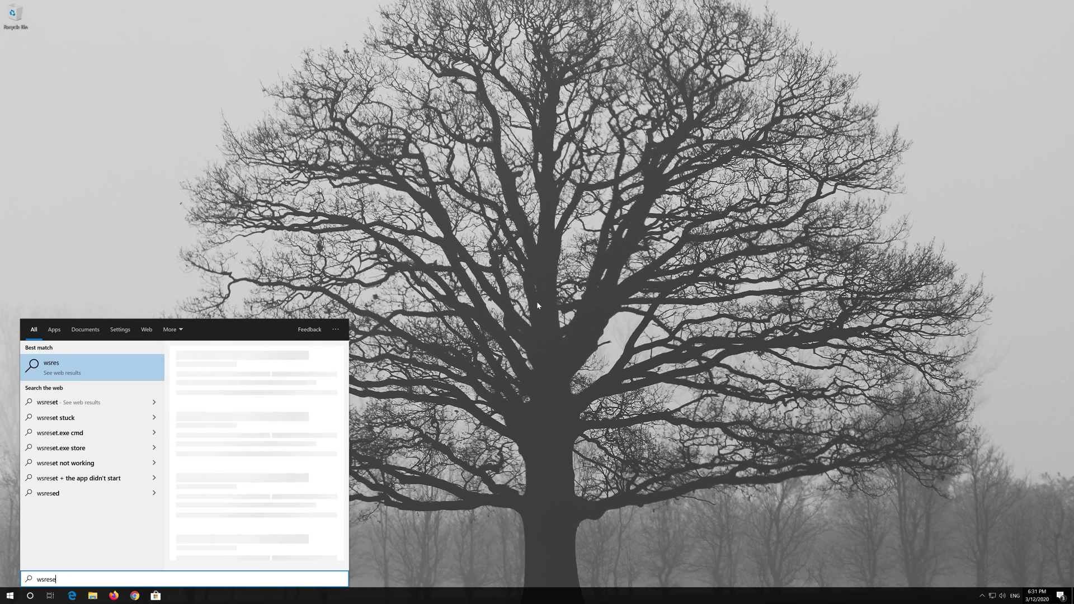
pyautogui.write('t')
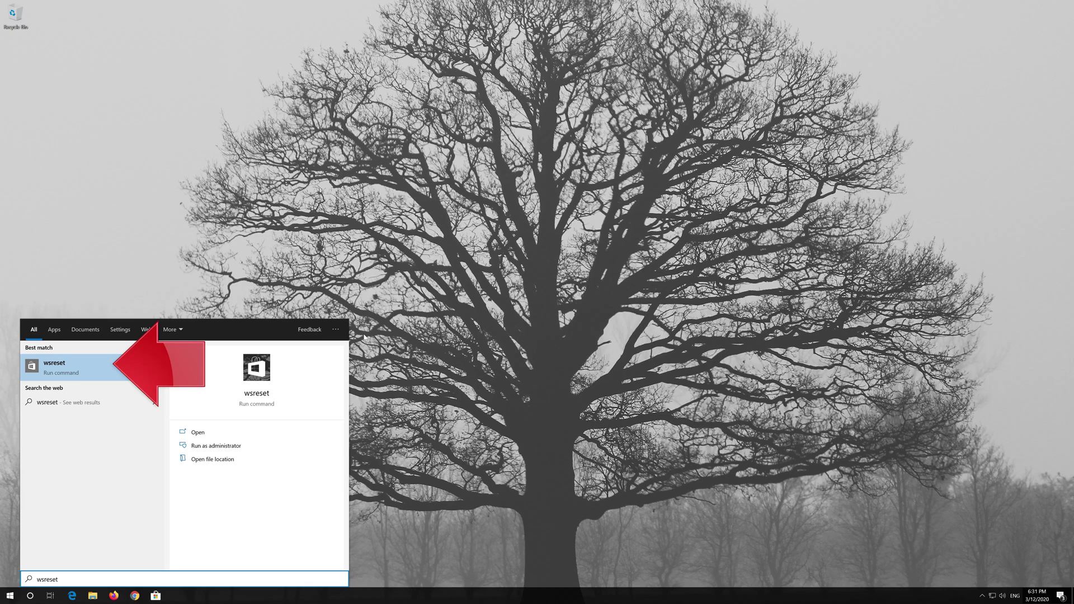
# - Run wsreset from search to clear the Store cache, then close the reopened Store
pyautogui.click(87, 377)
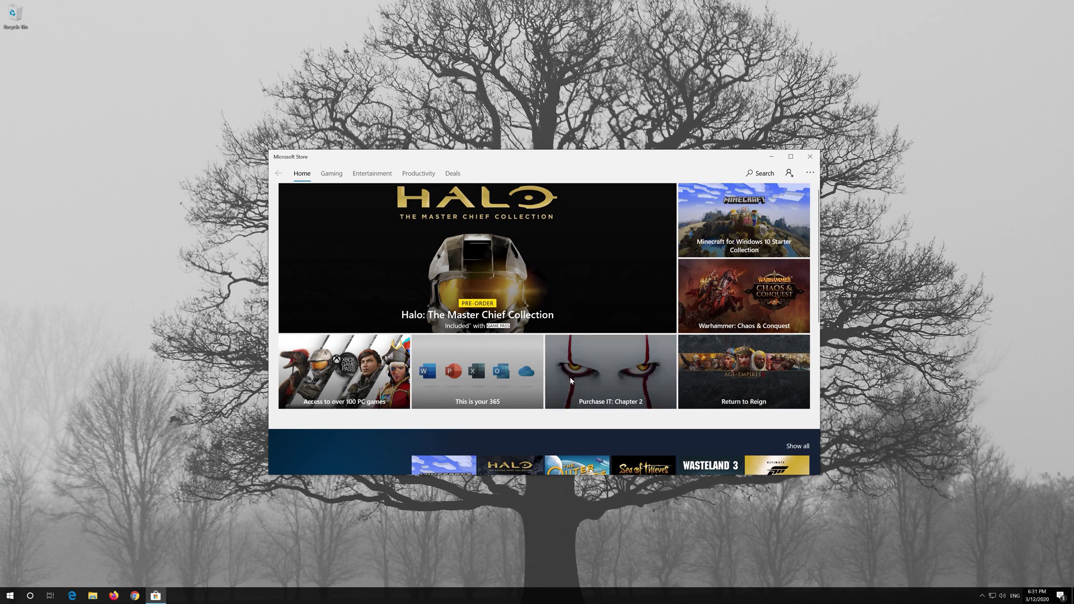
pyautogui.click(808, 160)
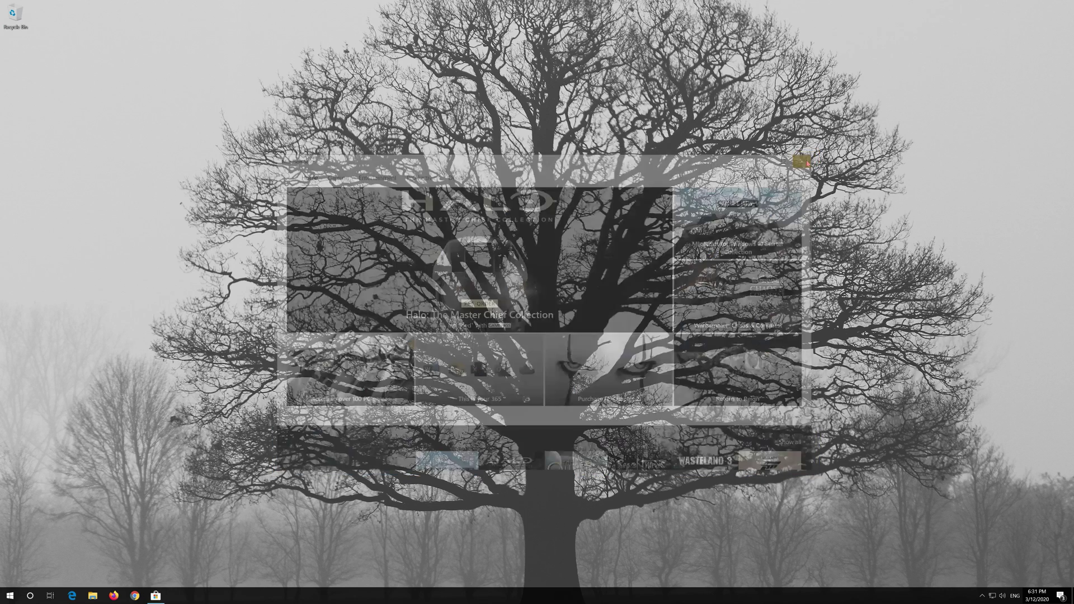
# - Search for Windows PowerShell, run it as administrator with UAC approval, and bring the Notepad script forward
pyautogui.press('super')
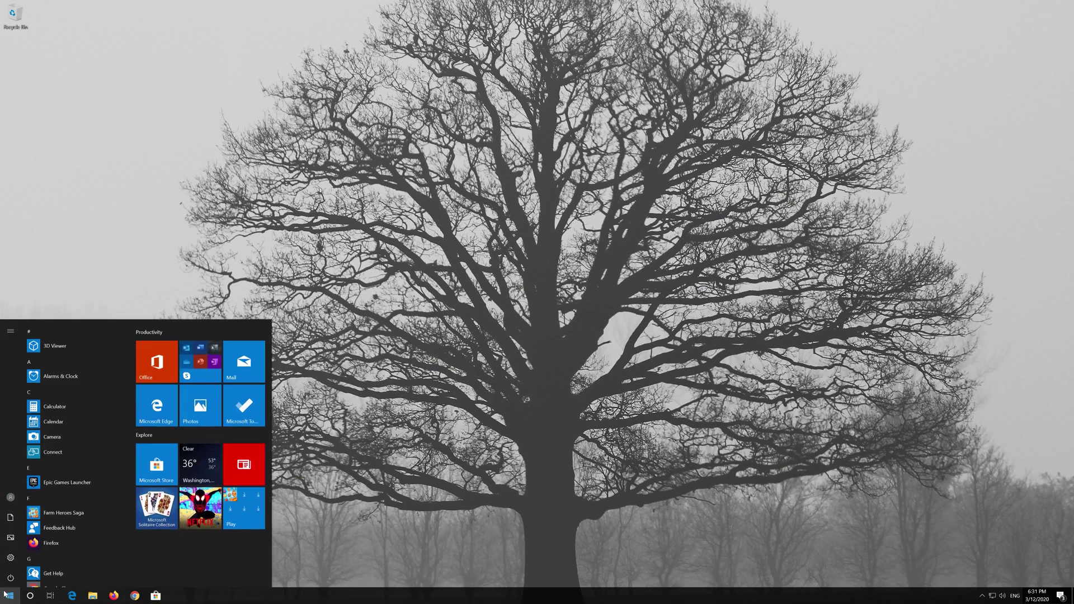
pyautogui.click(10, 575)
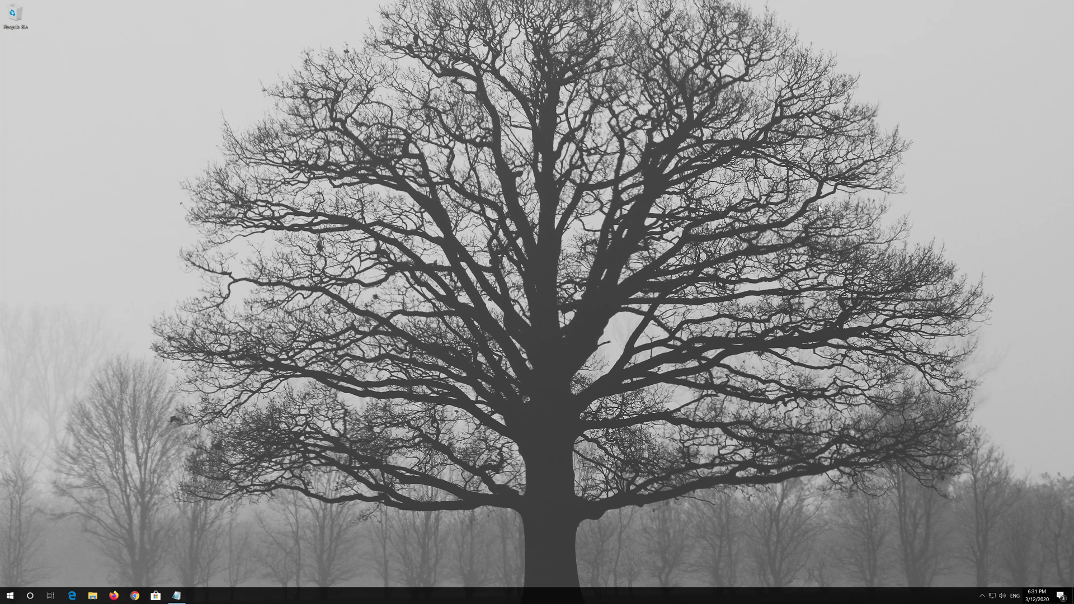
pyautogui.press('super')
pyautogui.write('pow')
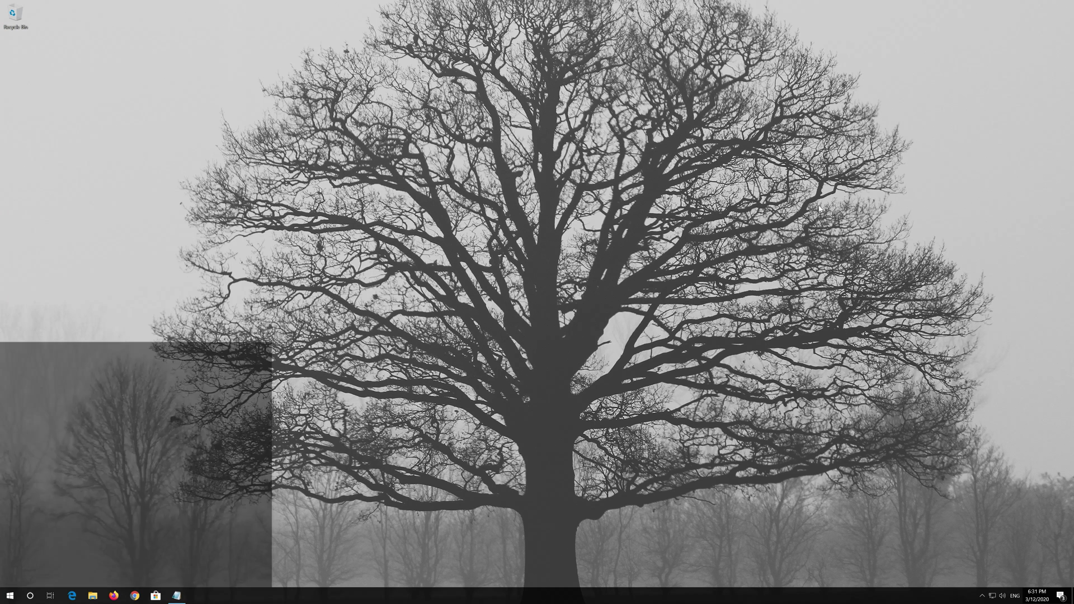
pyautogui.write('ershell')
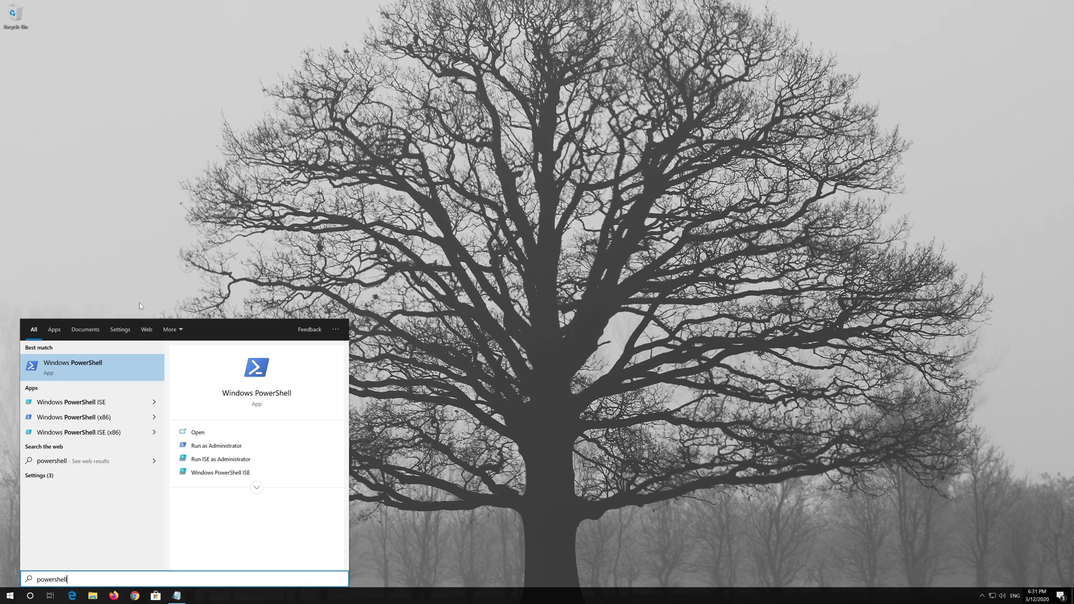
pyautogui.rightClick(84, 371)
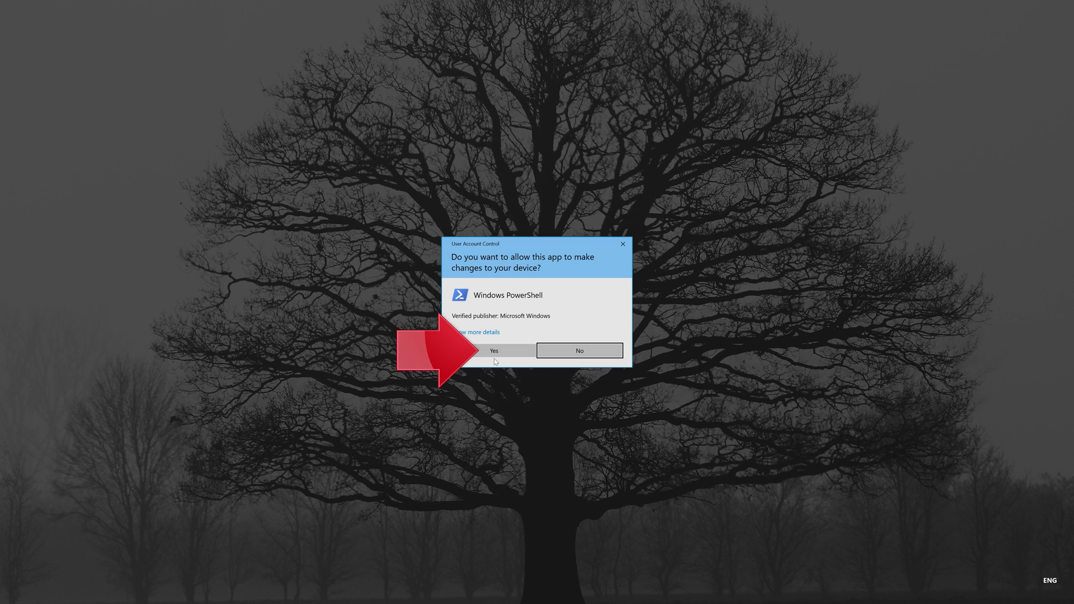
pyautogui.click(495, 352)
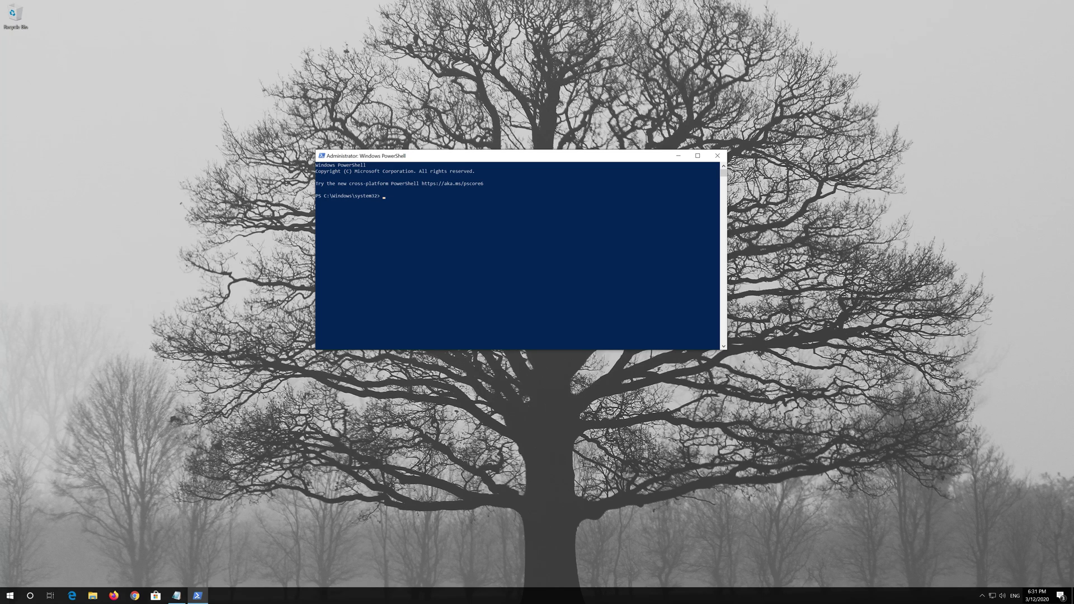
pyautogui.click(179, 594)
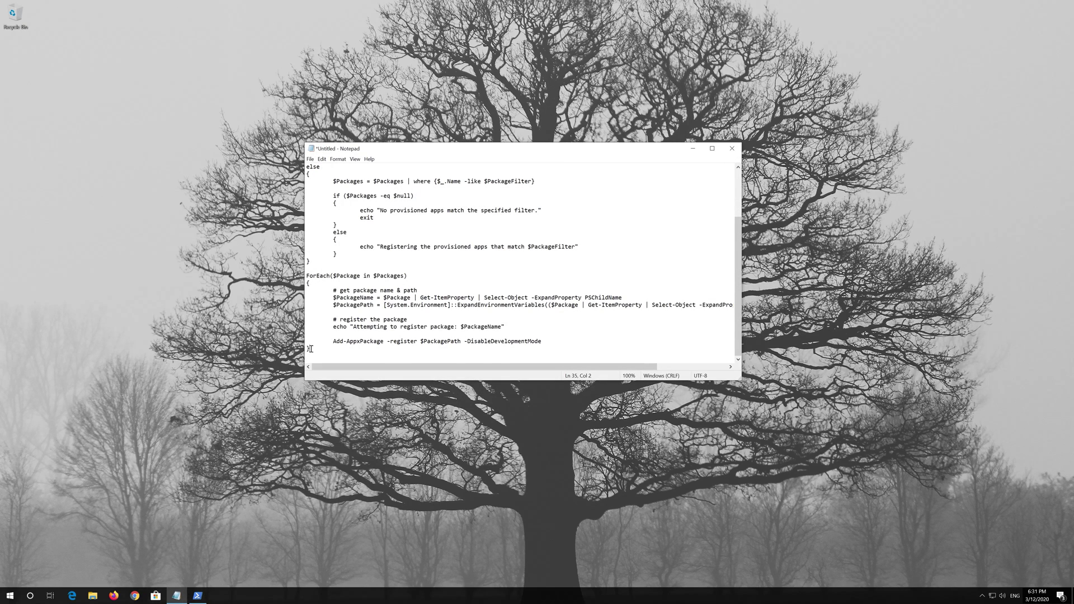
# - Select and copy the whole re-registration script in Notepad, then minimise Notepad to reveal PowerShell
pyautogui.moveTo(309, 349); pyautogui.dragTo(307, 166)
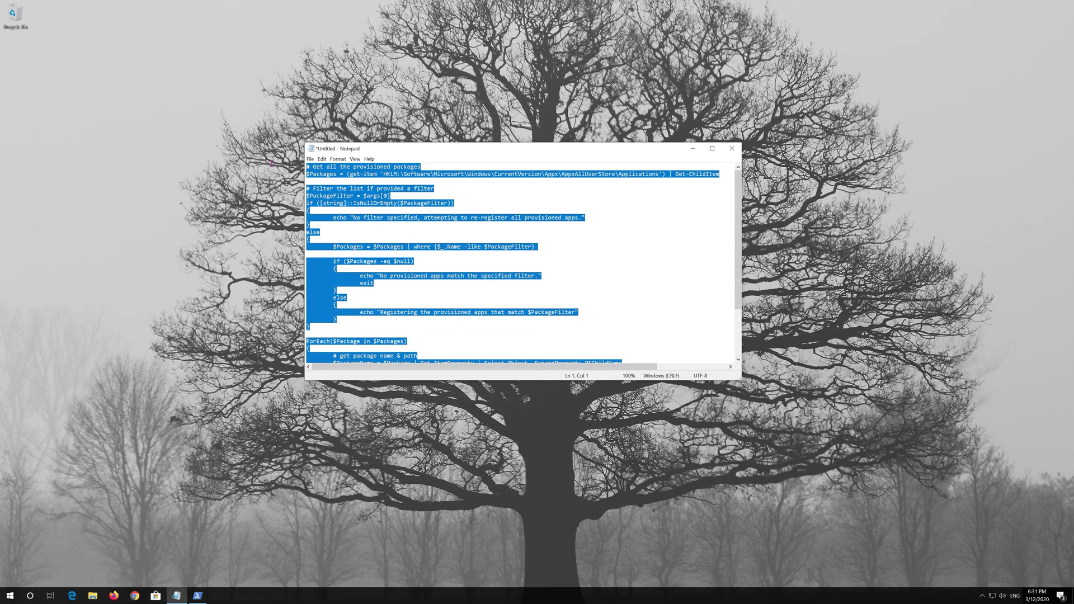
pyautogui.rightClick(408, 179)
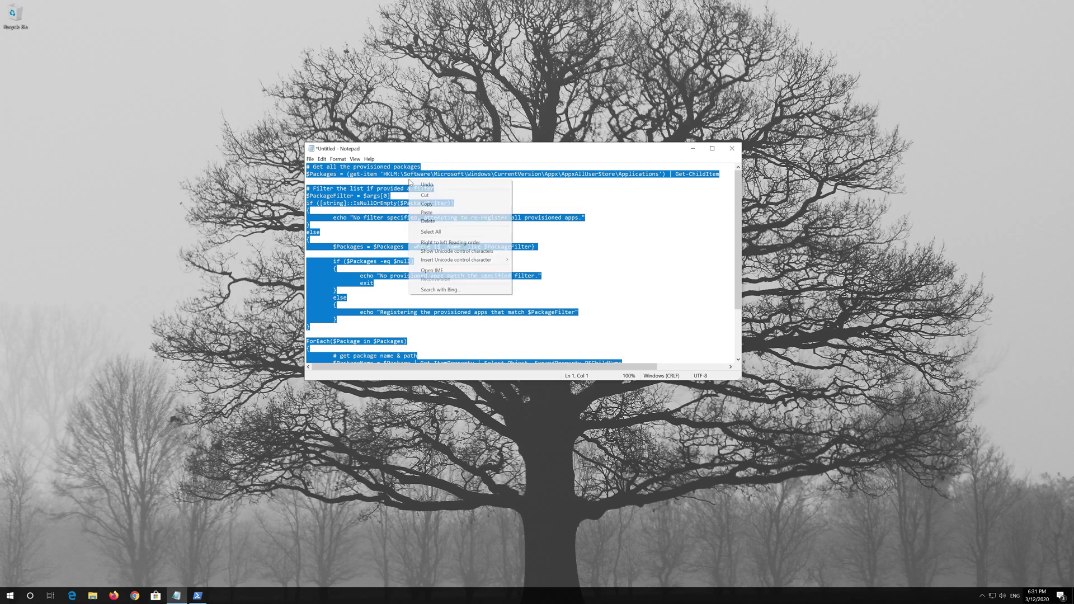
pyautogui.click(425, 205)
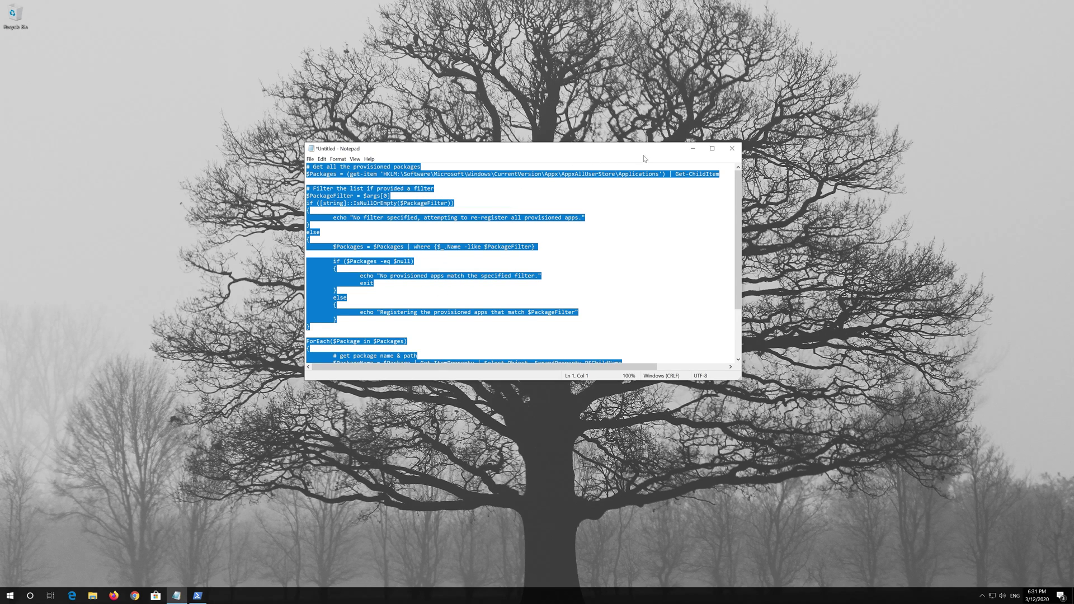
pyautogui.click(698, 154)
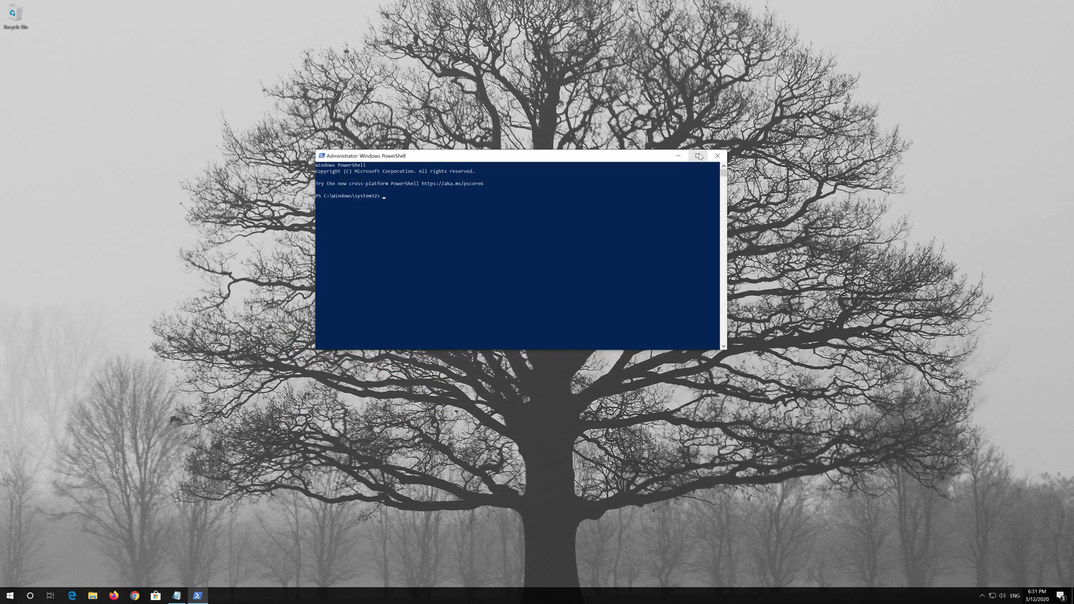
# - Paste the copied script into the administrator console via Edit > Paste so it runs
pyautogui.rightClick(501, 154)
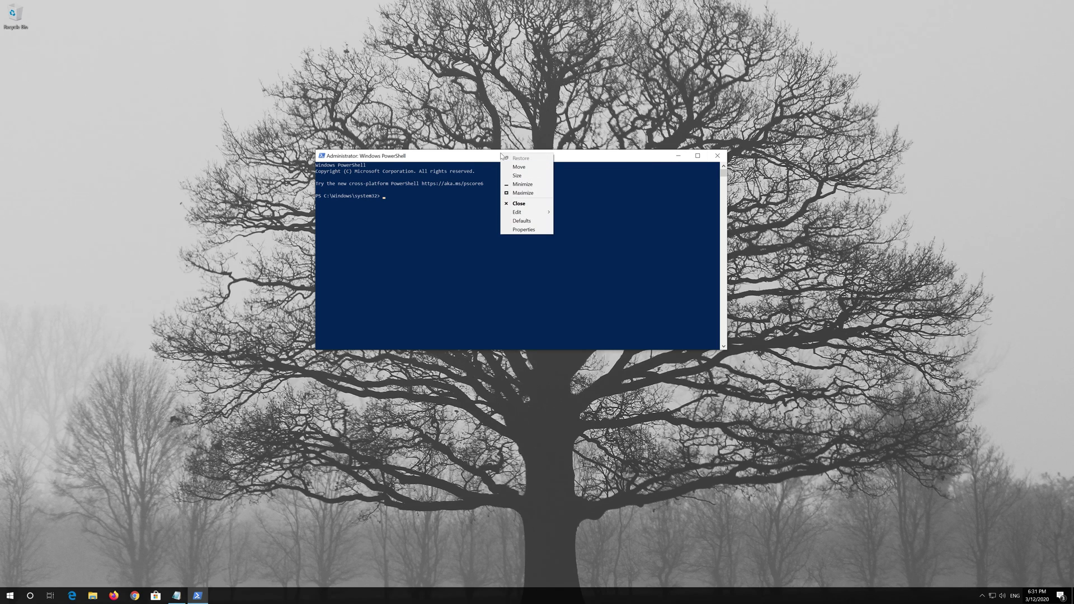
pyautogui.click(517, 213)
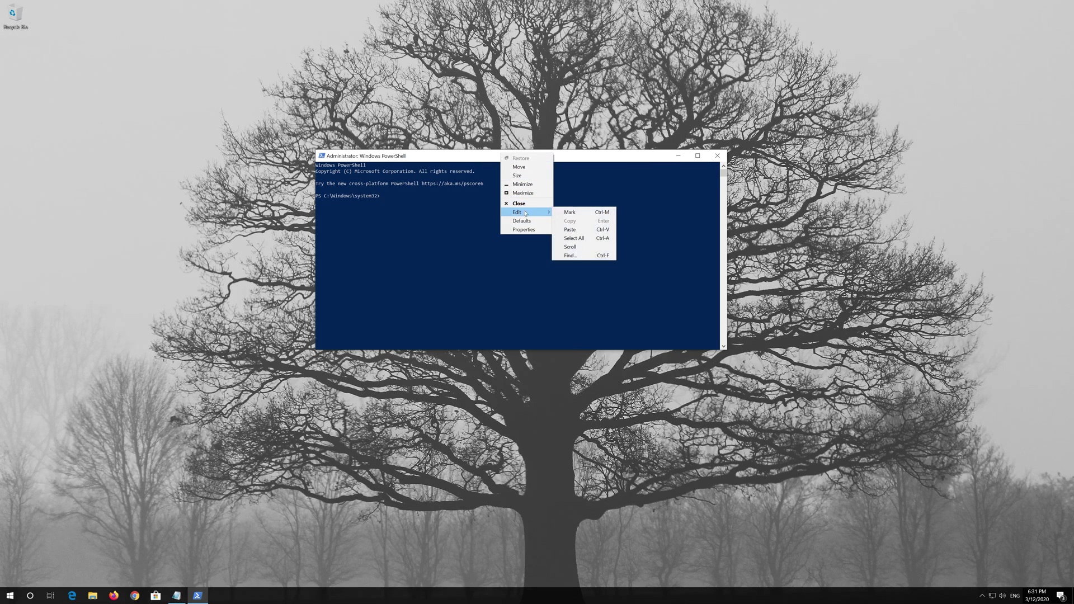
pyautogui.click(593, 229)
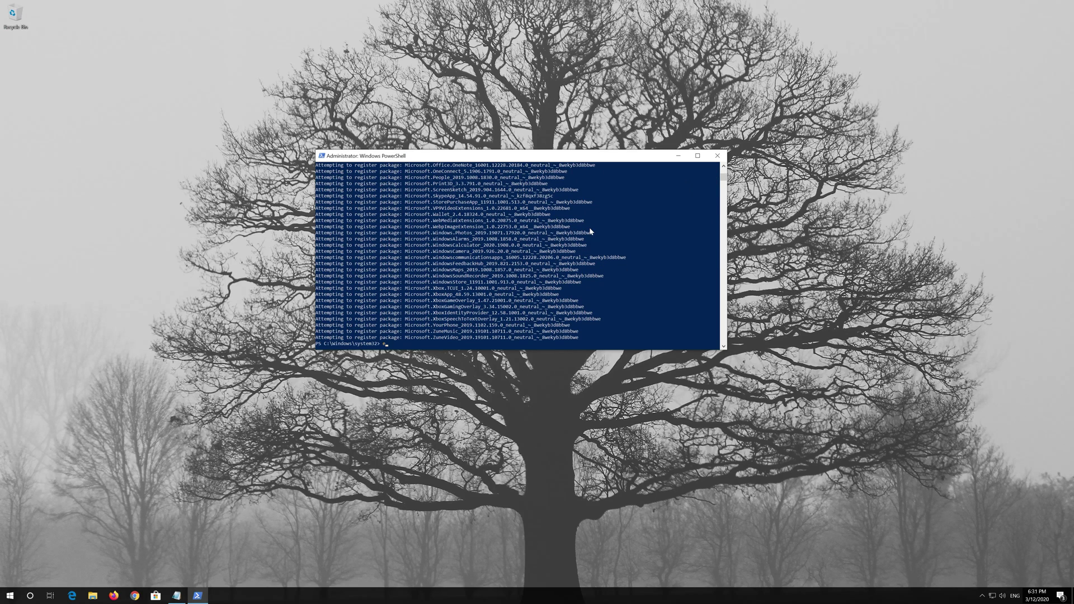
pyautogui.write('ext')
# - Close PowerShell with the exit command once re-registration finishes
pyautogui.press('Return')
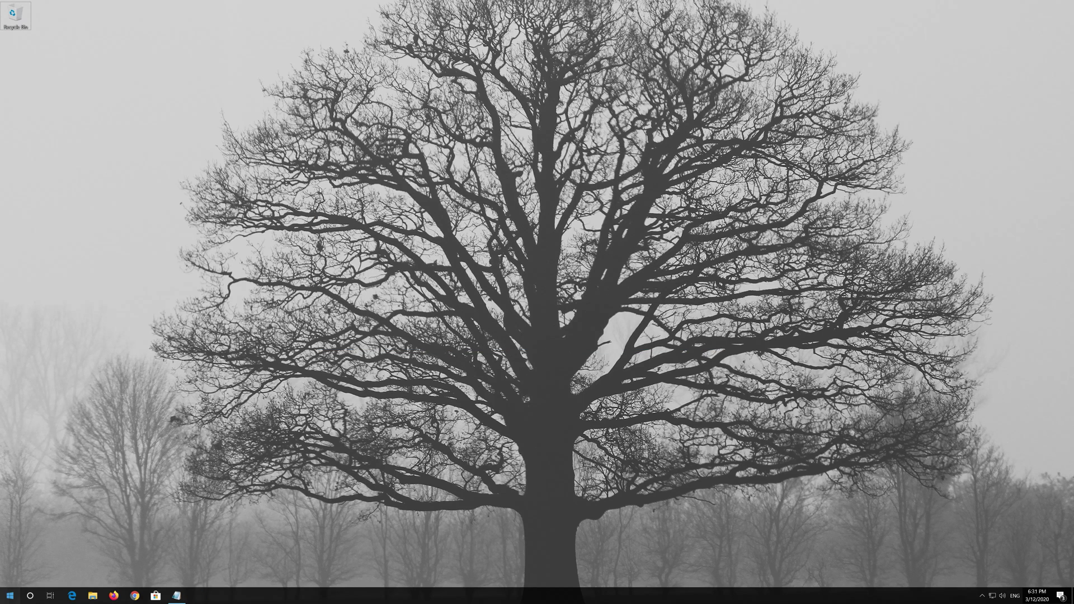
# - Restart the computer from Start > Power, then open Microsoft Store from the taskbar
pyautogui.click(8, 593)
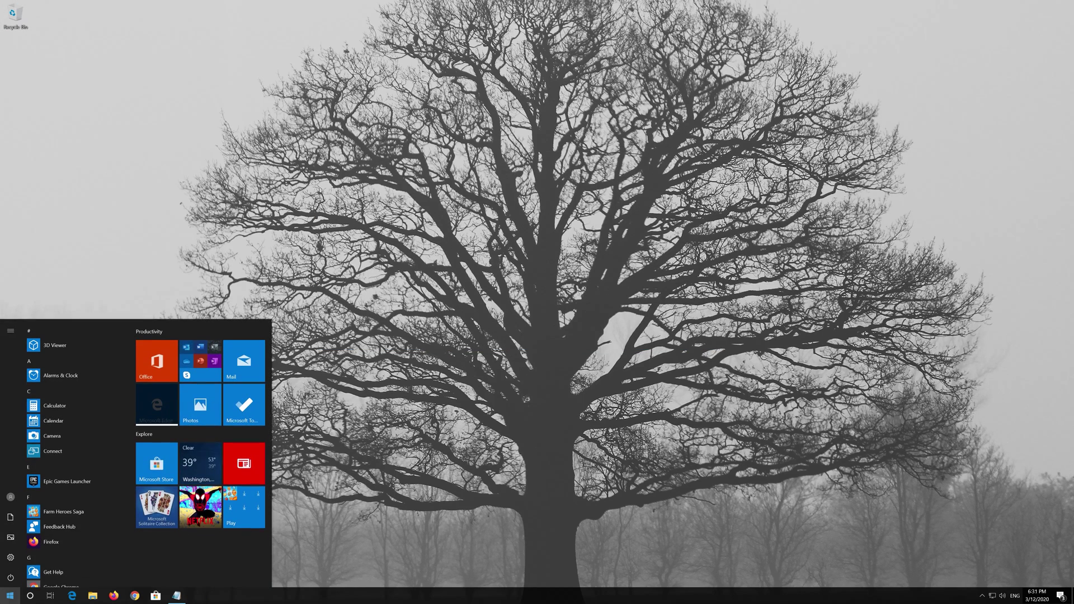
pyautogui.click(9, 578)
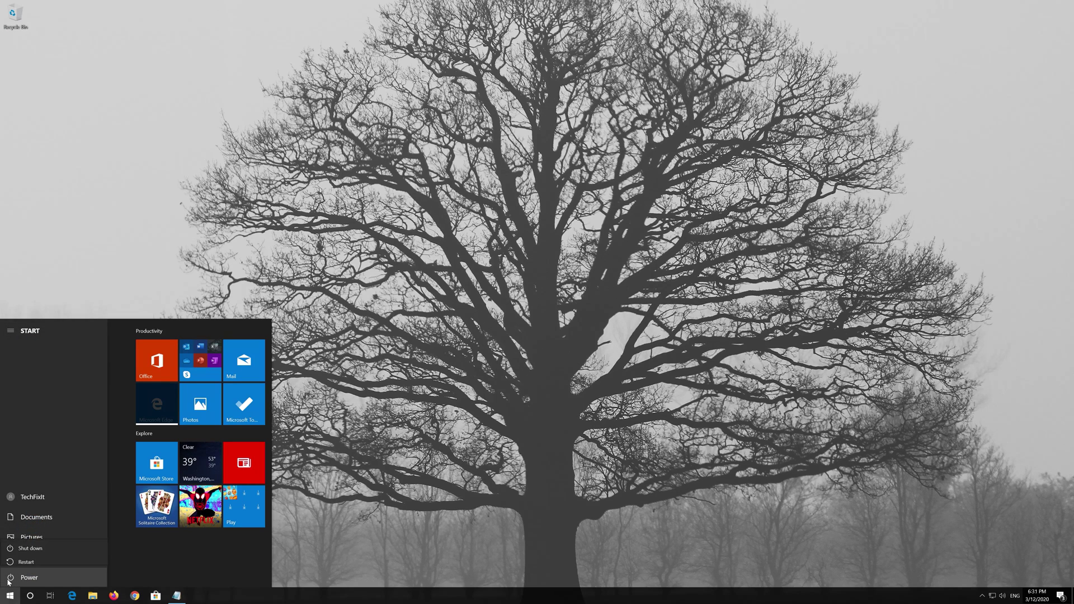
pyautogui.click(18, 558)
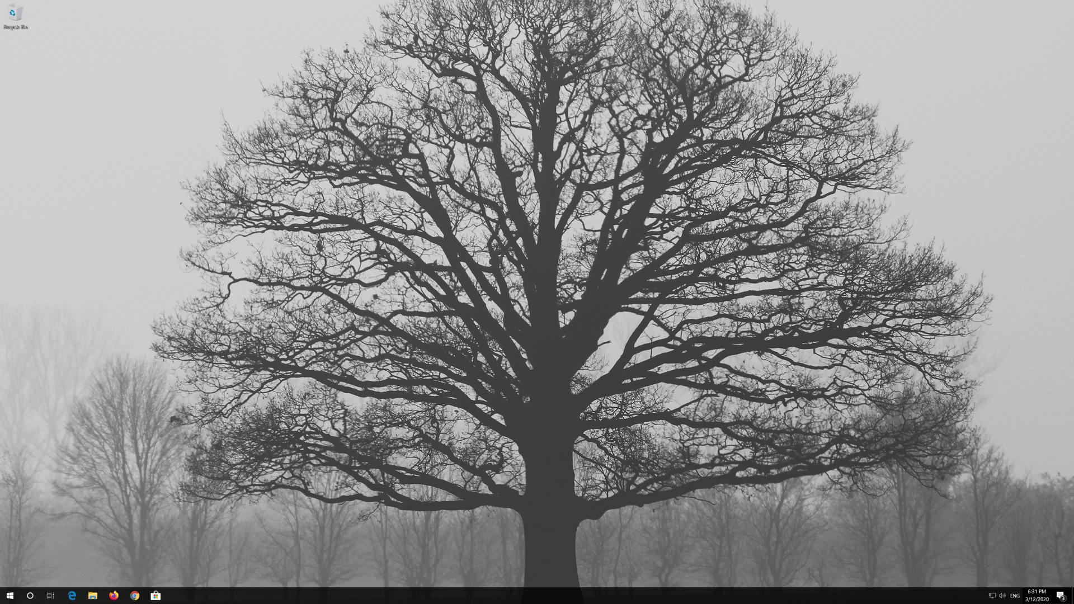
pyautogui.click(155, 595)
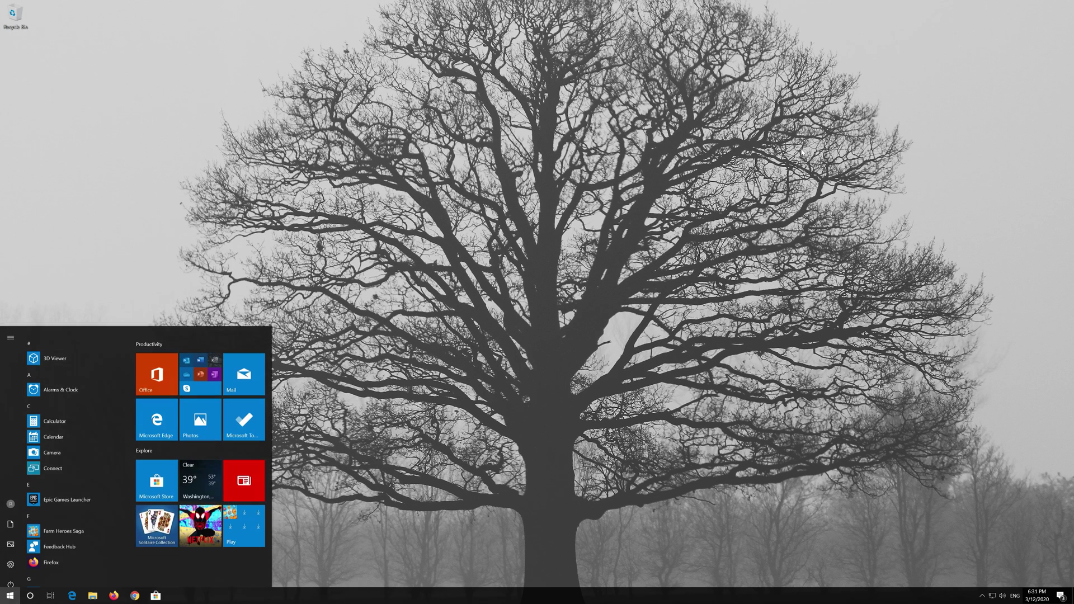
pyautogui.write('control')
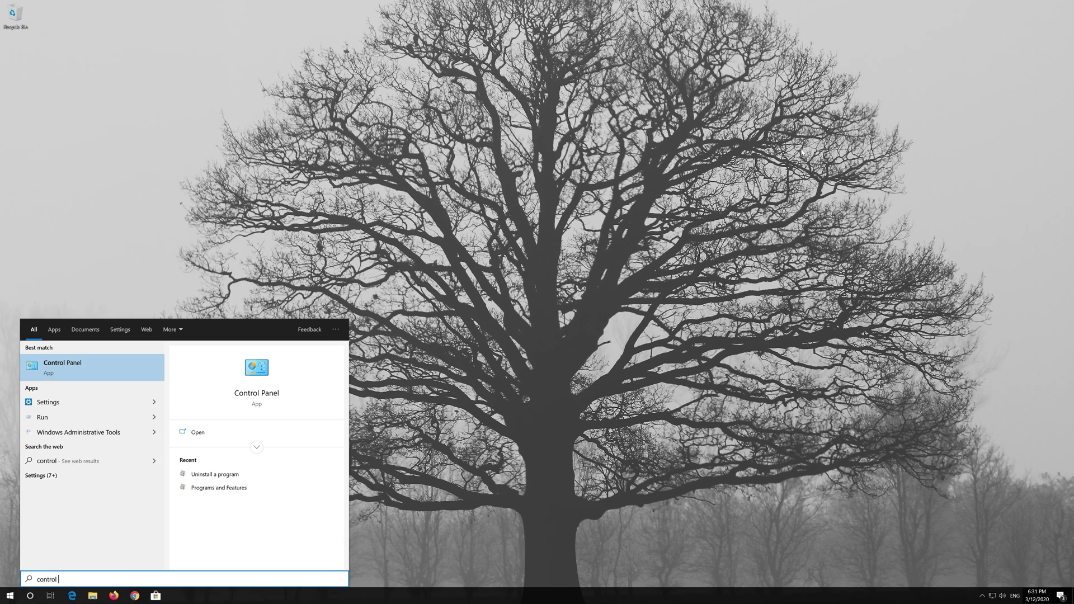
pyautogui.write(' panel')
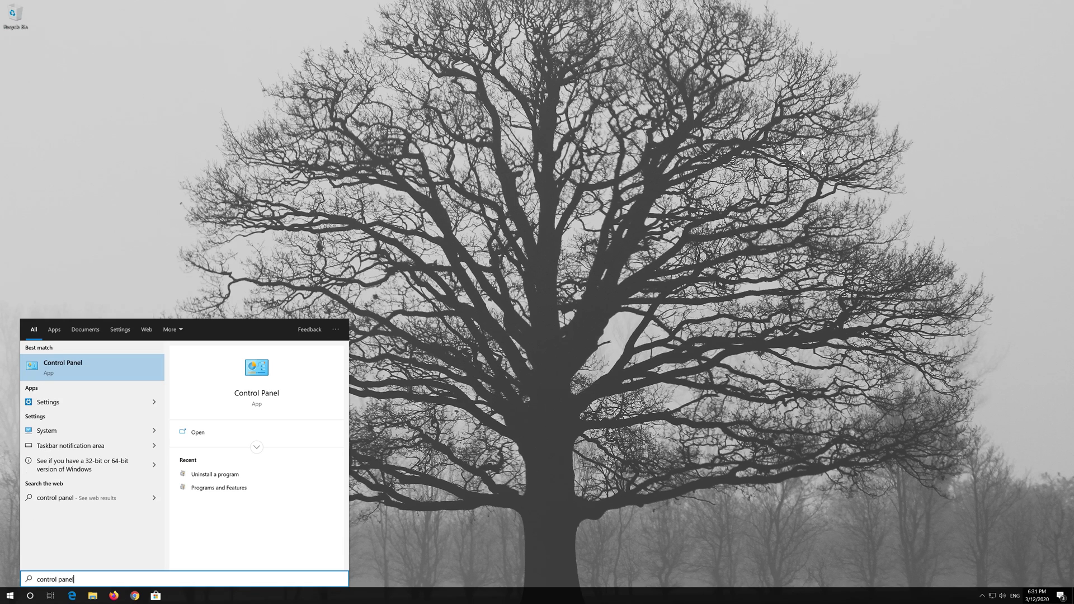
# - Open Control Panel from the Start search best match
pyautogui.click(99, 370)
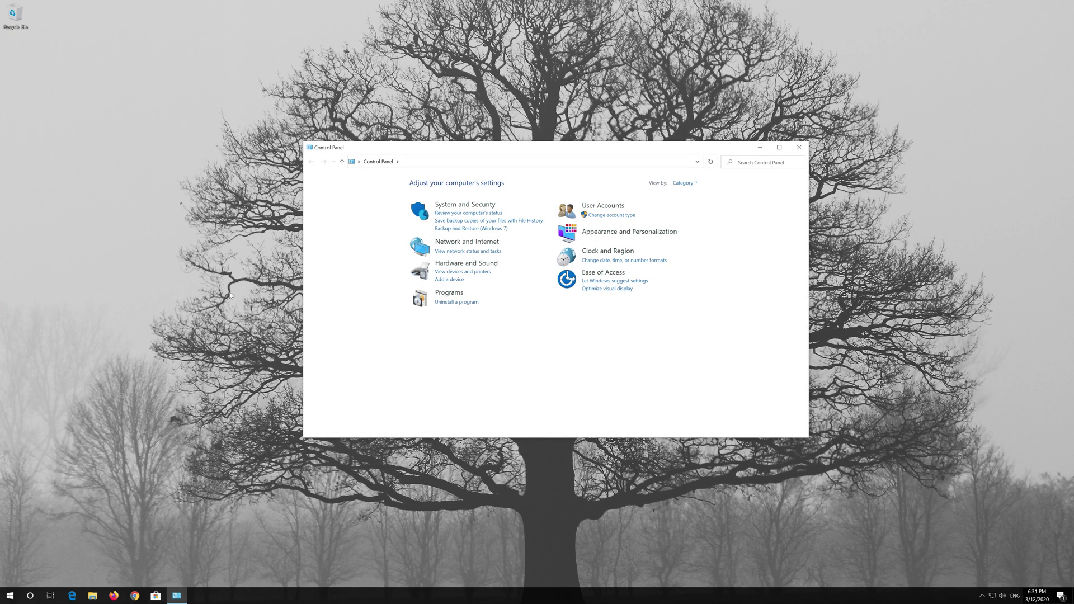
# - Reach the network adapter list via Network and Internet and the Network and Sharing Center
pyautogui.click(477, 243)
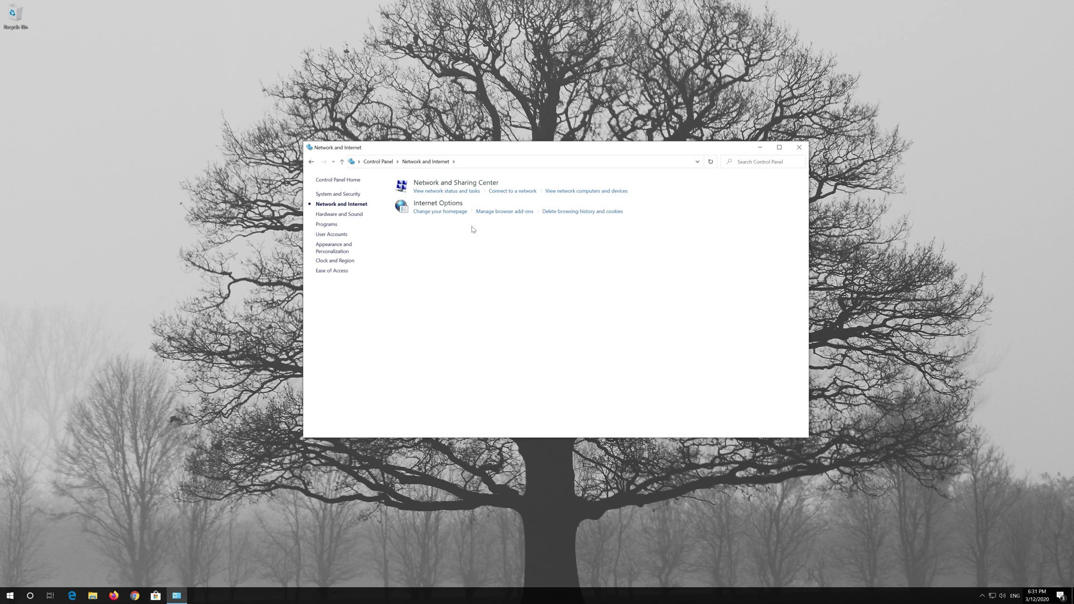
pyautogui.click(465, 185)
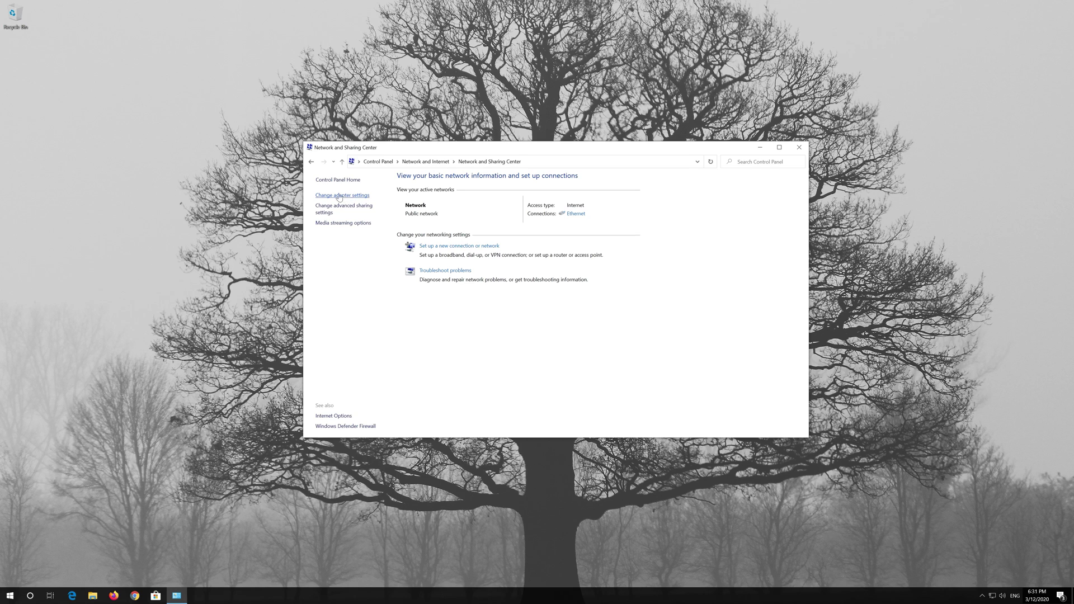
pyautogui.click(341, 195)
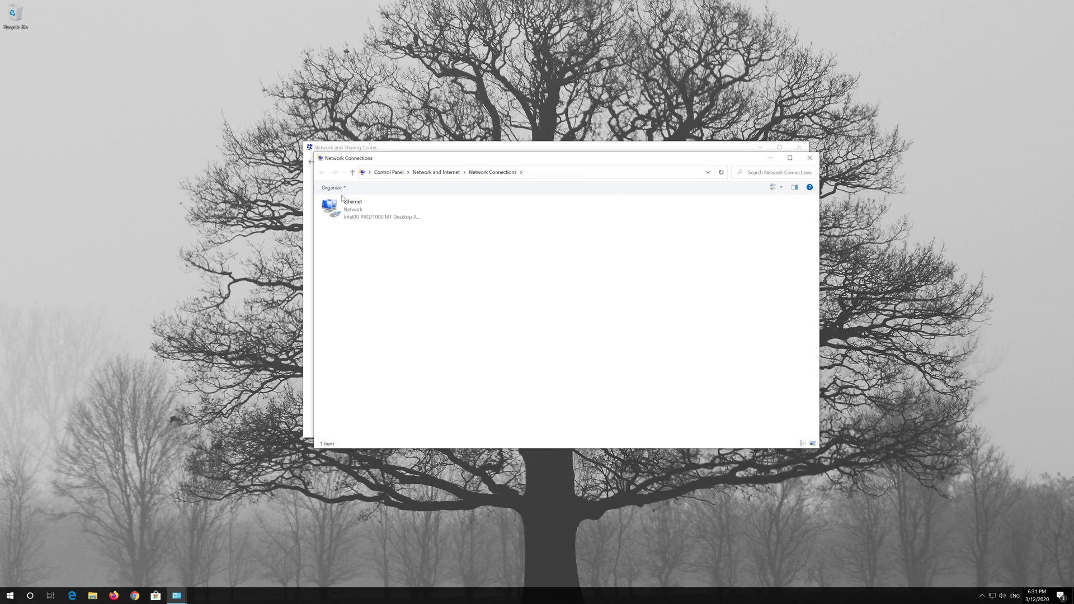
# - Bring up the Ethernet connection's Properties from its right-click menu
pyautogui.click(346, 205)
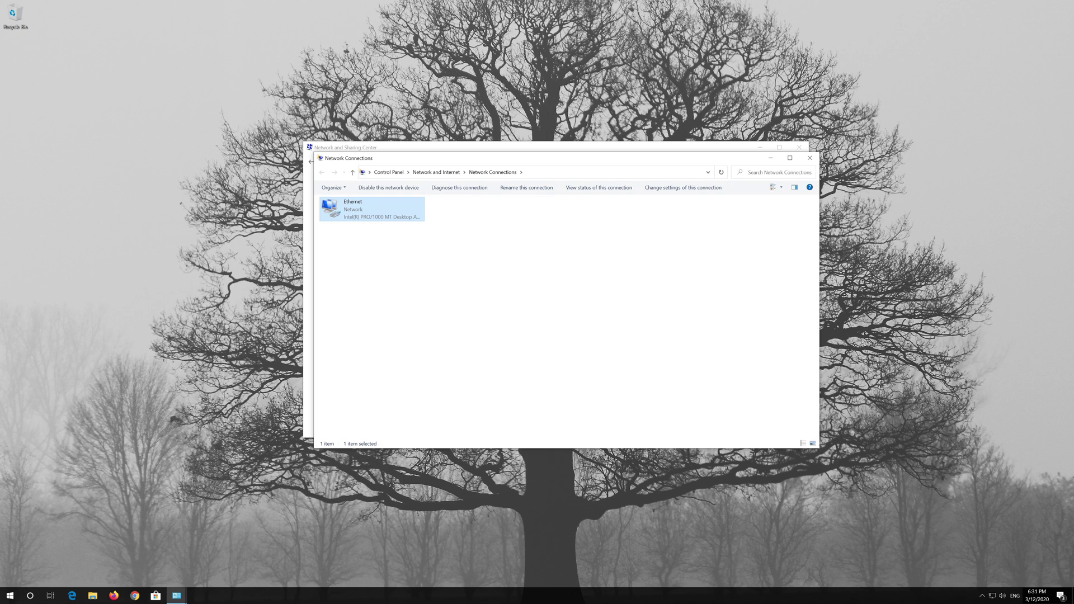
pyautogui.rightClick(370, 207)
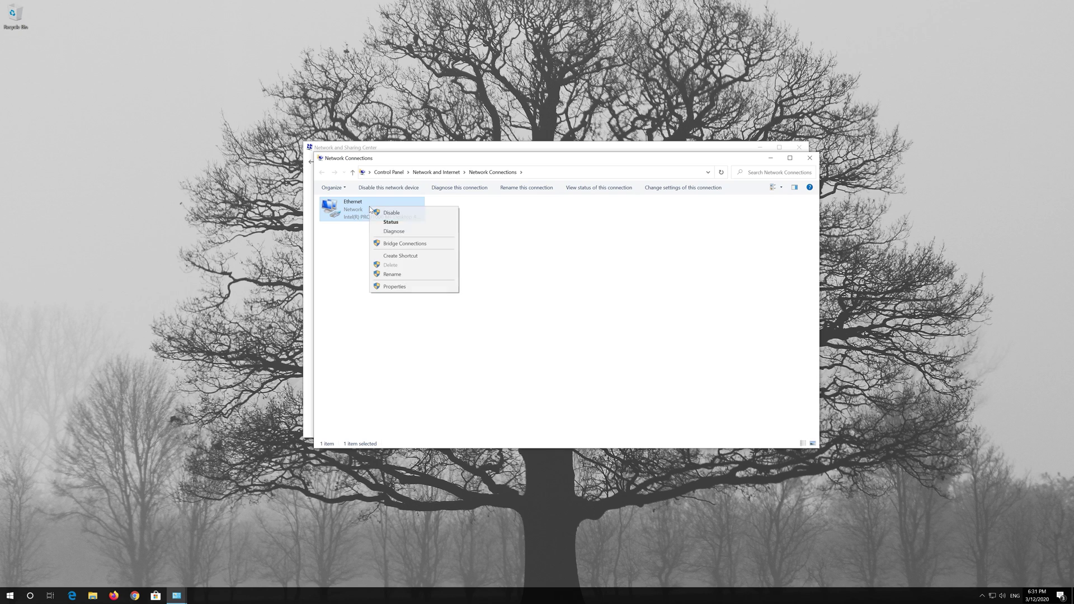
pyautogui.click(403, 286)
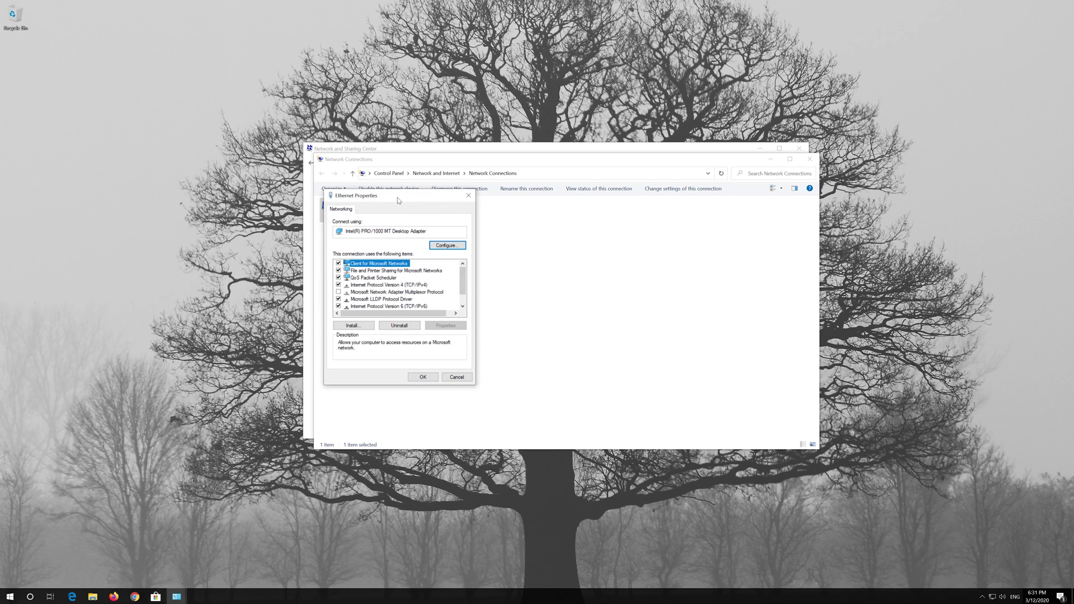
# - Select Internet Protocol Version 4 (TCP/IPv4) in Ethernet Properties and show its settings
pyautogui.moveTo(398, 200); pyautogui.dragTo(564, 204)
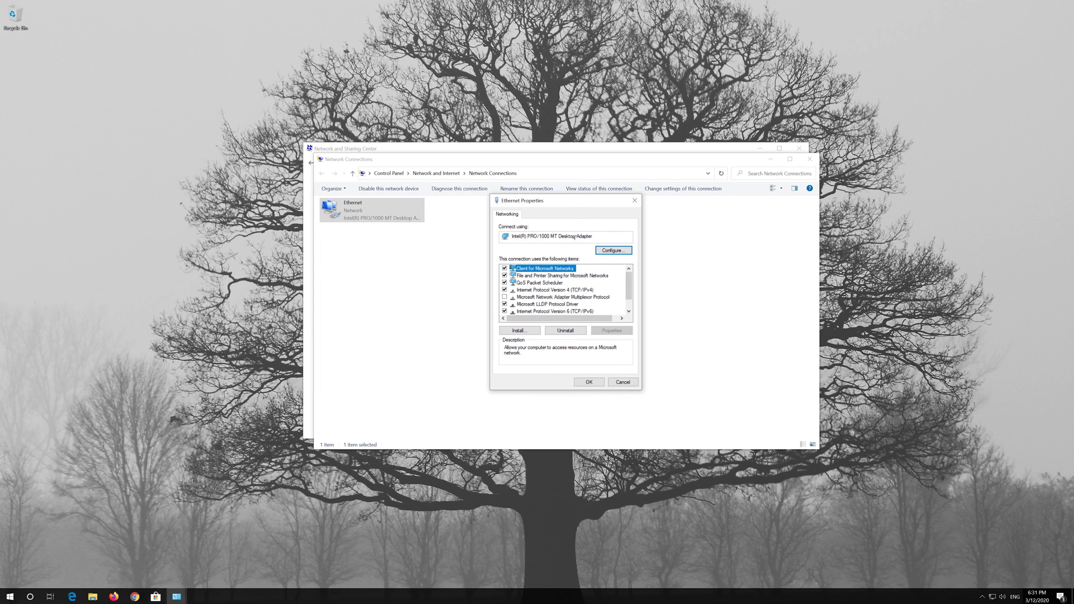
pyautogui.click(580, 290)
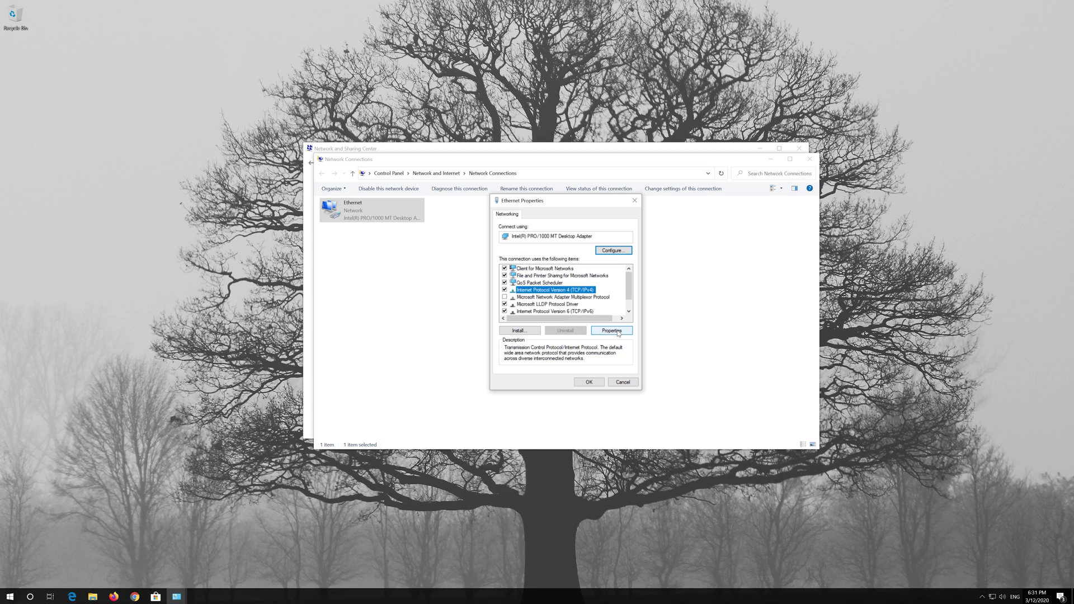
pyautogui.click(618, 332)
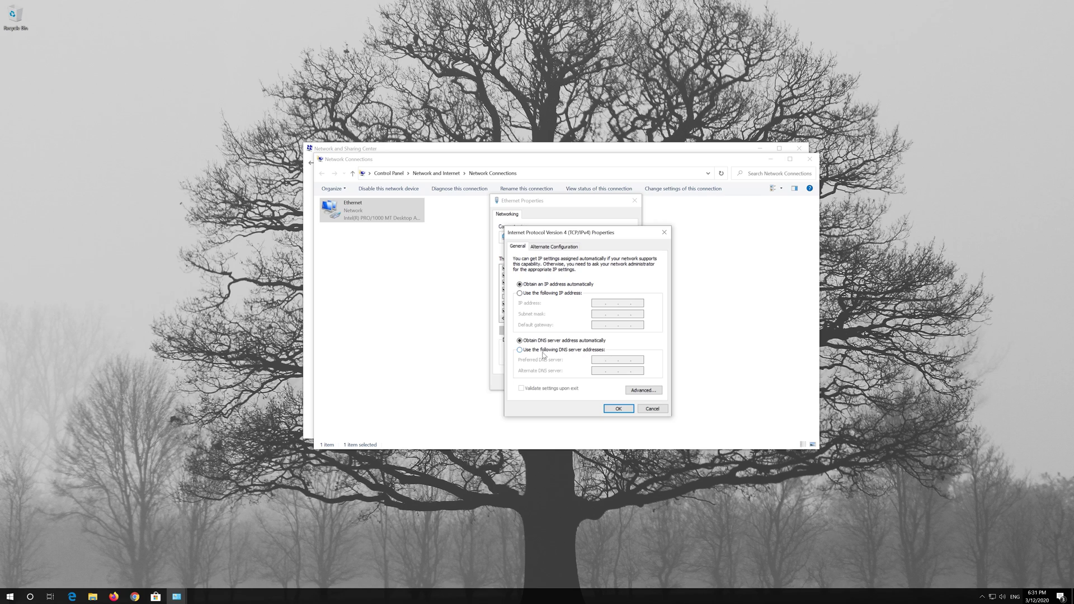
# - Enter manual DNS servers 1.1.1.1 and 1.0.0.1, confirm with OK and close Ethernet Properties
pyautogui.click(521, 351)
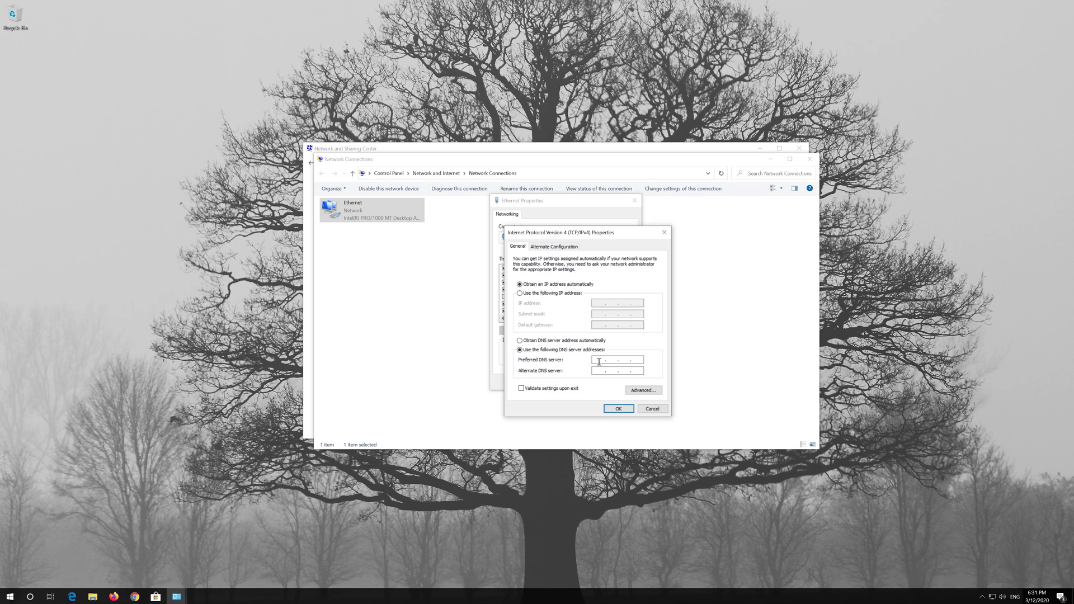
pyautogui.write('1.1.1.1')
pyautogui.click(597, 370)
pyautogui.write('1')
pyautogui.click(619, 408)
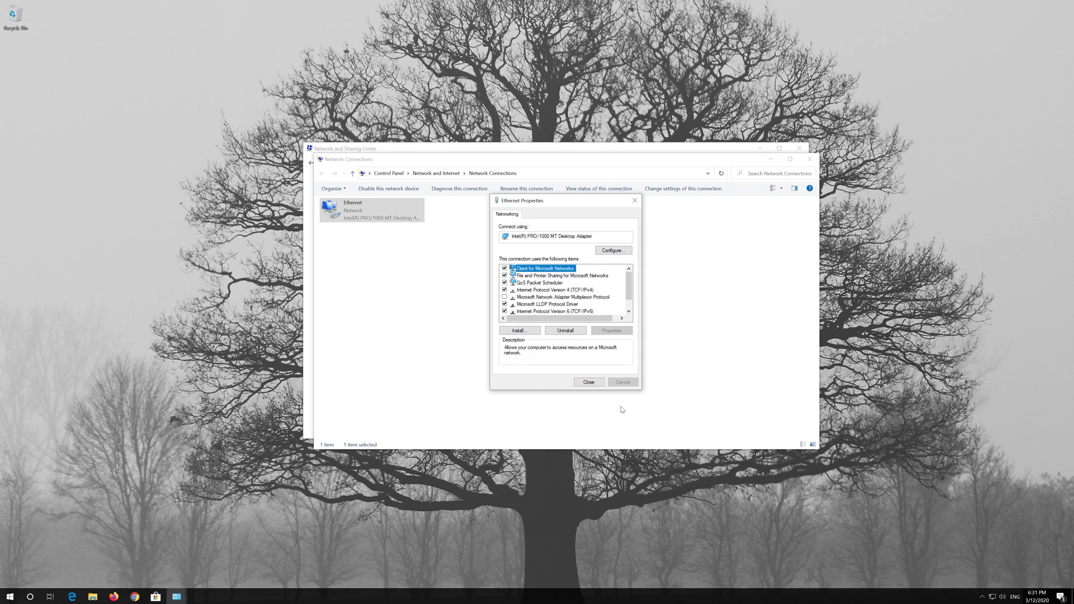
pyautogui.click(589, 385)
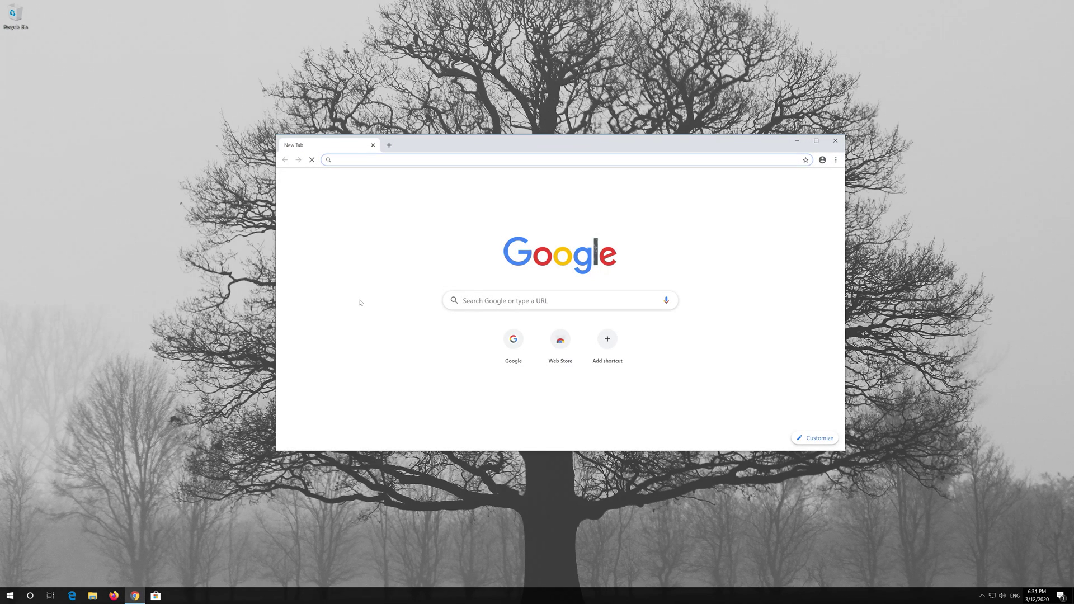
# - Load Microsoft's Windows 10 download page, download the media creation tool and close Chrome
pyautogui.write('https://www.microsoft.com/en-us/software-download/windows10')
pyautogui.press('Return')
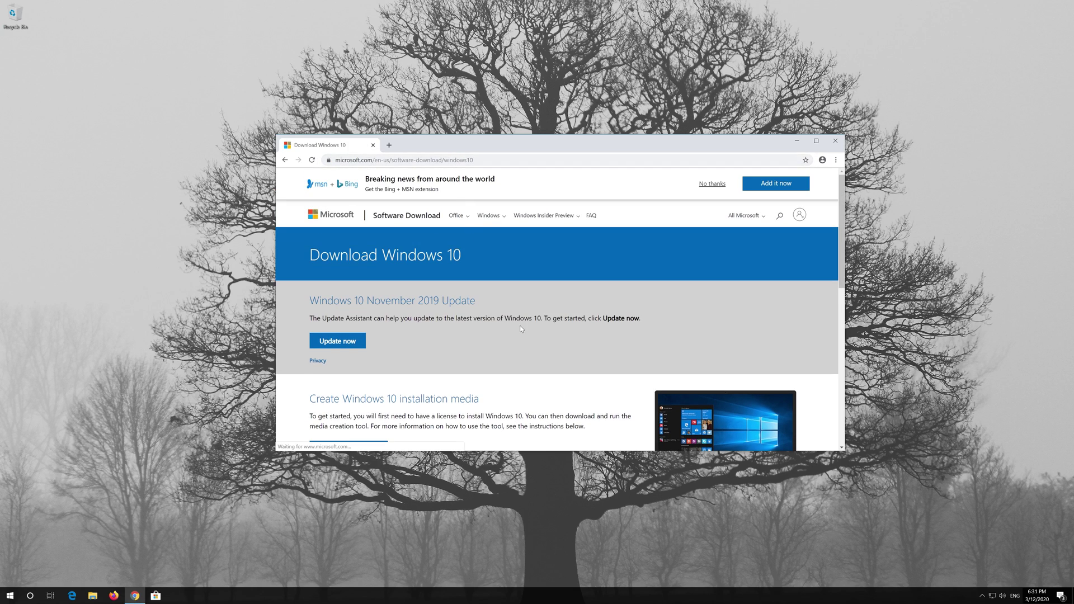
pyautogui.scroll(-1, 520, 328)
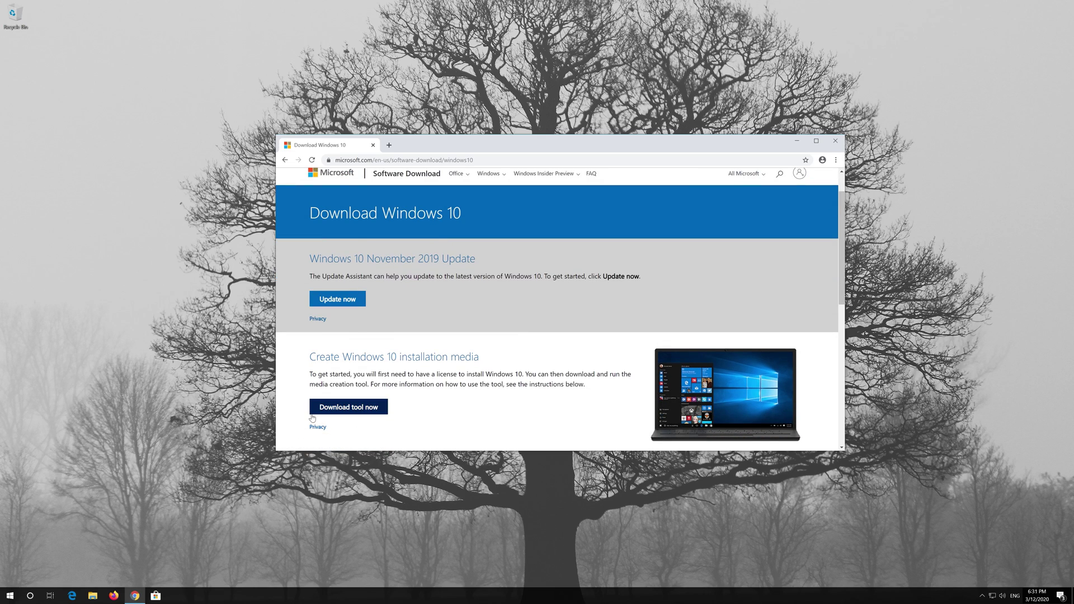
pyautogui.click(367, 408)
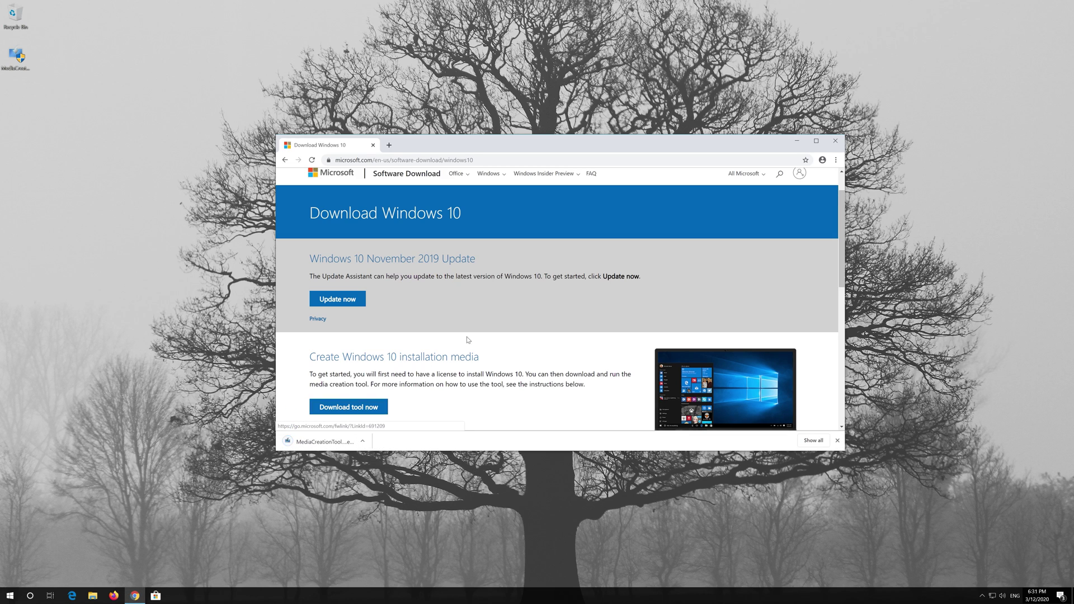
pyautogui.click(835, 141)
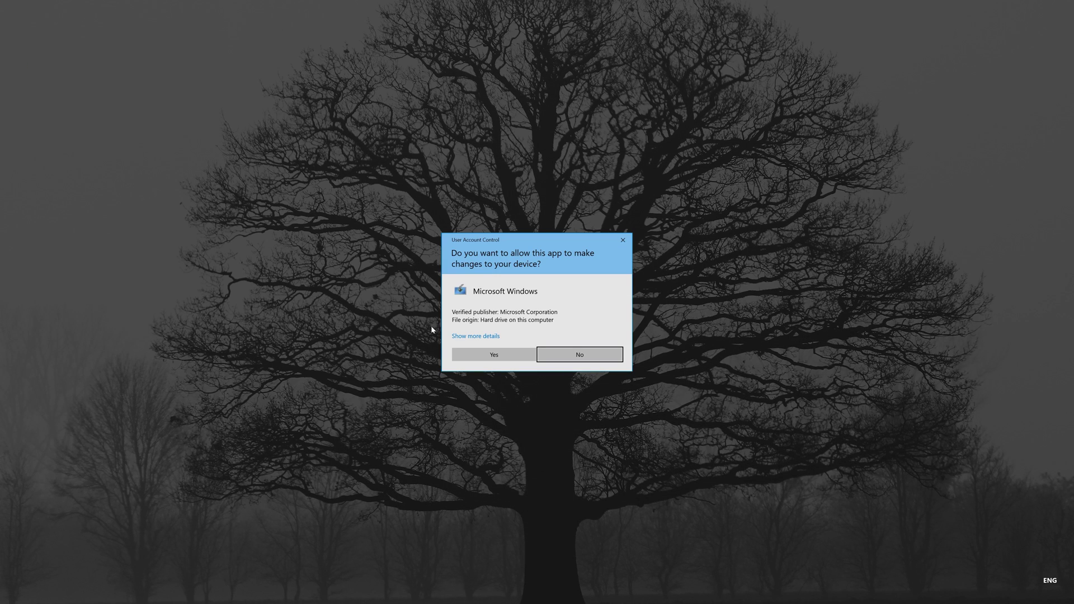
# - Answer Yes to let the MediaCreationTool make changes to the device
pyautogui.click(493, 358)
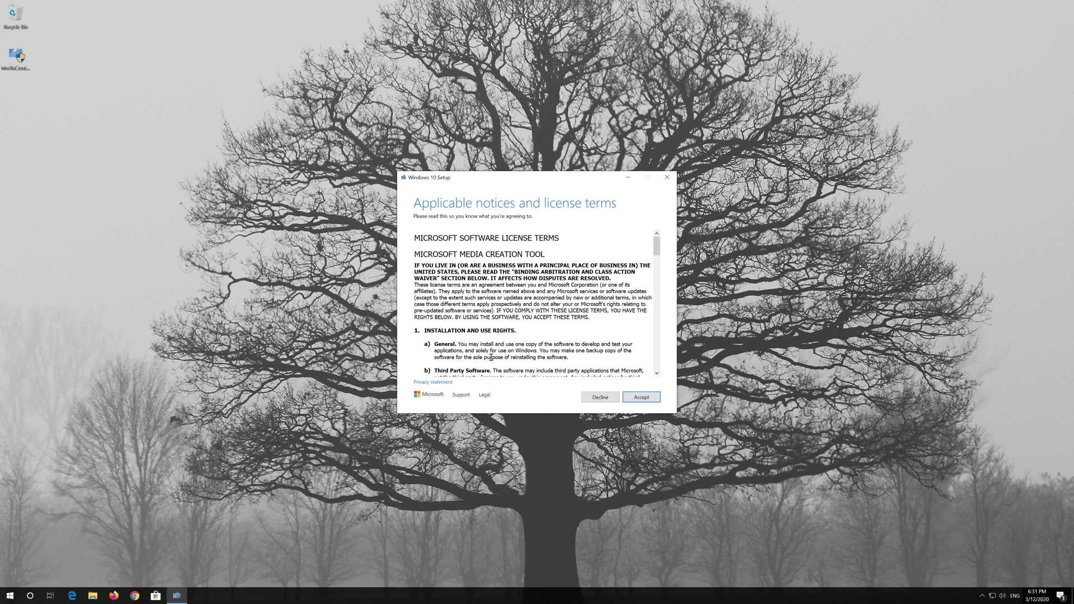
# - Accept the license terms, choose Upgrade this PC now and start the installation
pyautogui.click(656, 396)
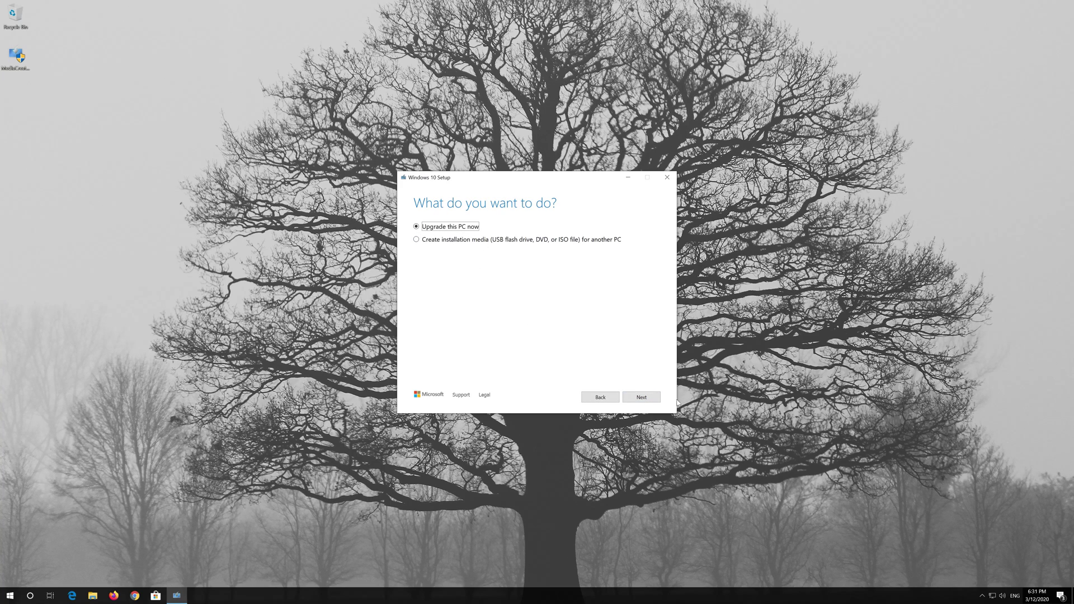
pyautogui.click(636, 402)
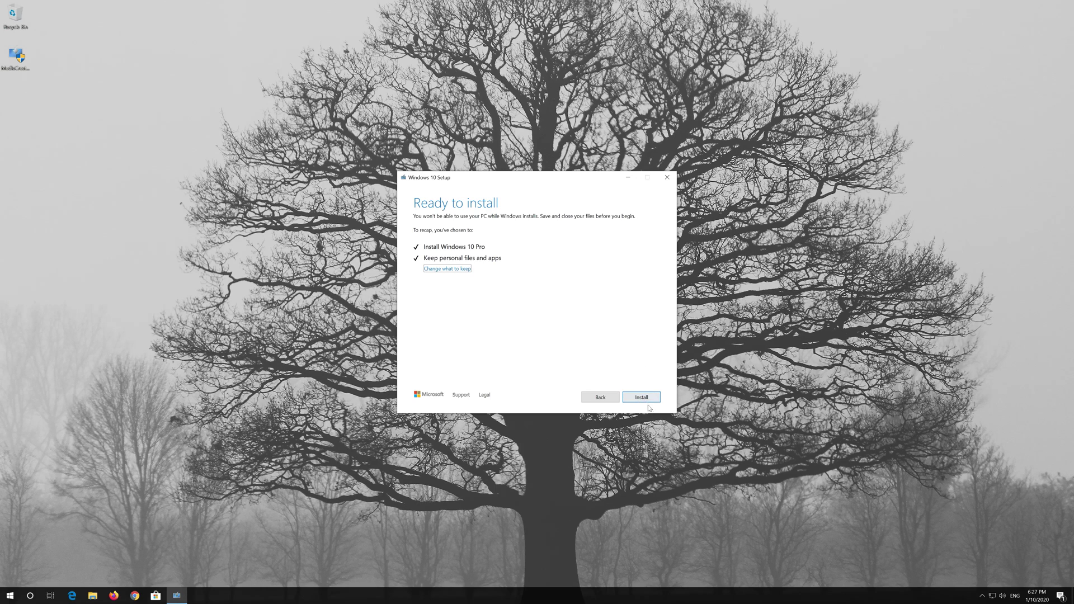
pyautogui.click(642, 400)
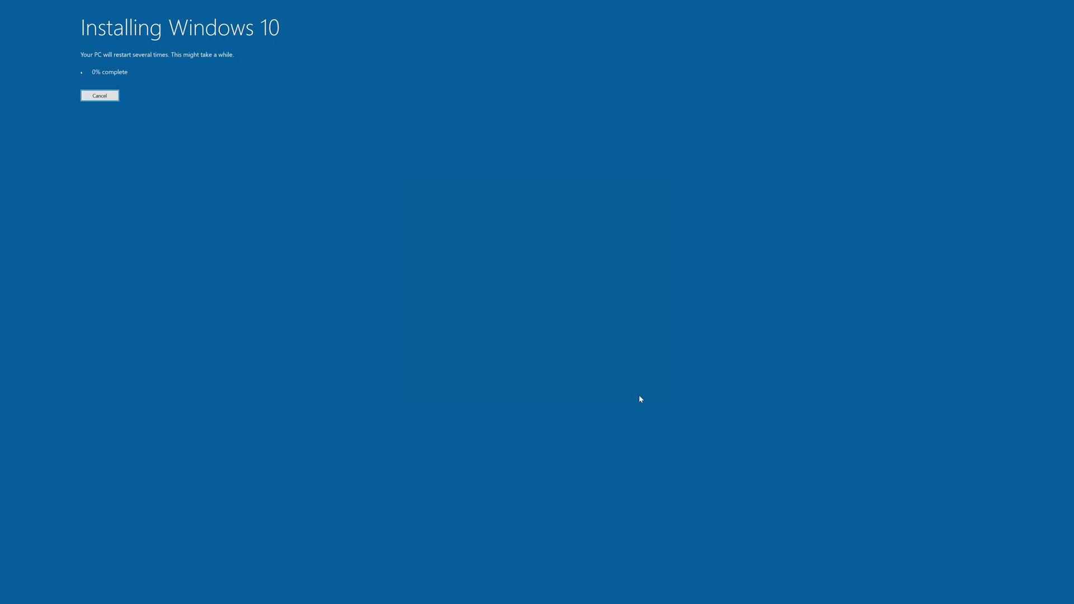